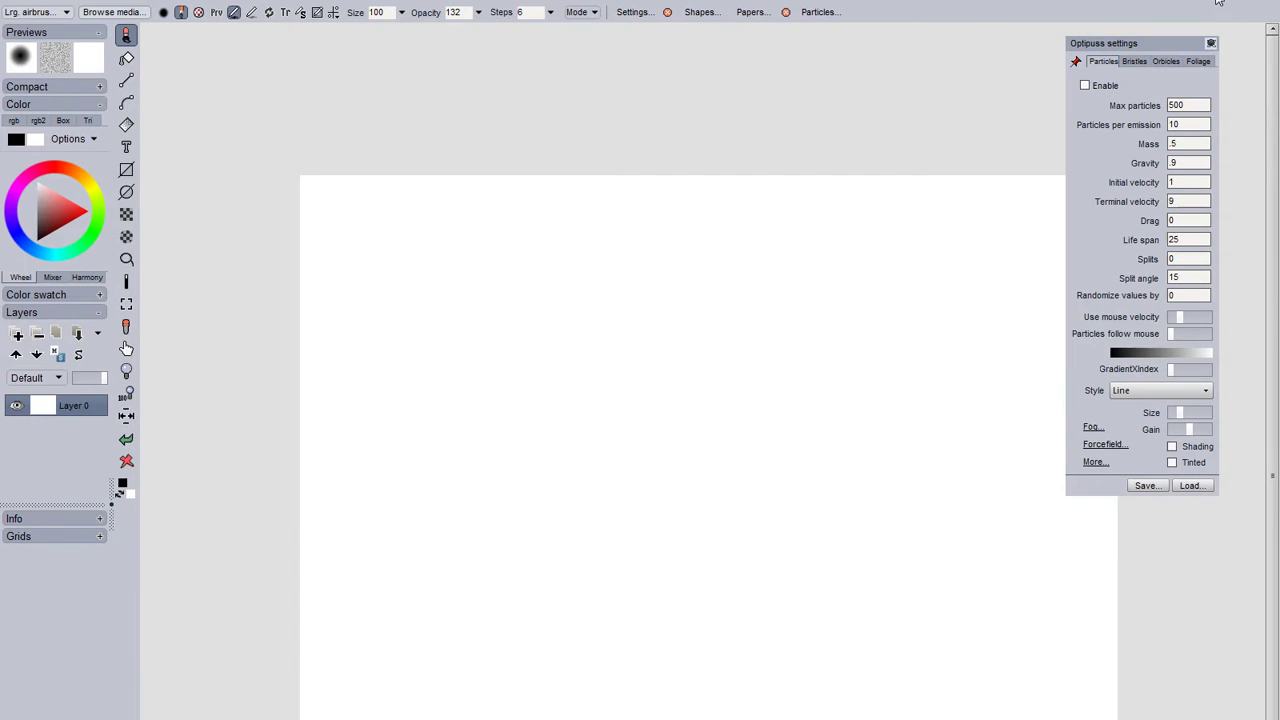
- Load the AVI file "ZmoveCamRes - DeN-SR xv" as an animation, using the segment from frame 0 to frame 49
left_click(161, 1)
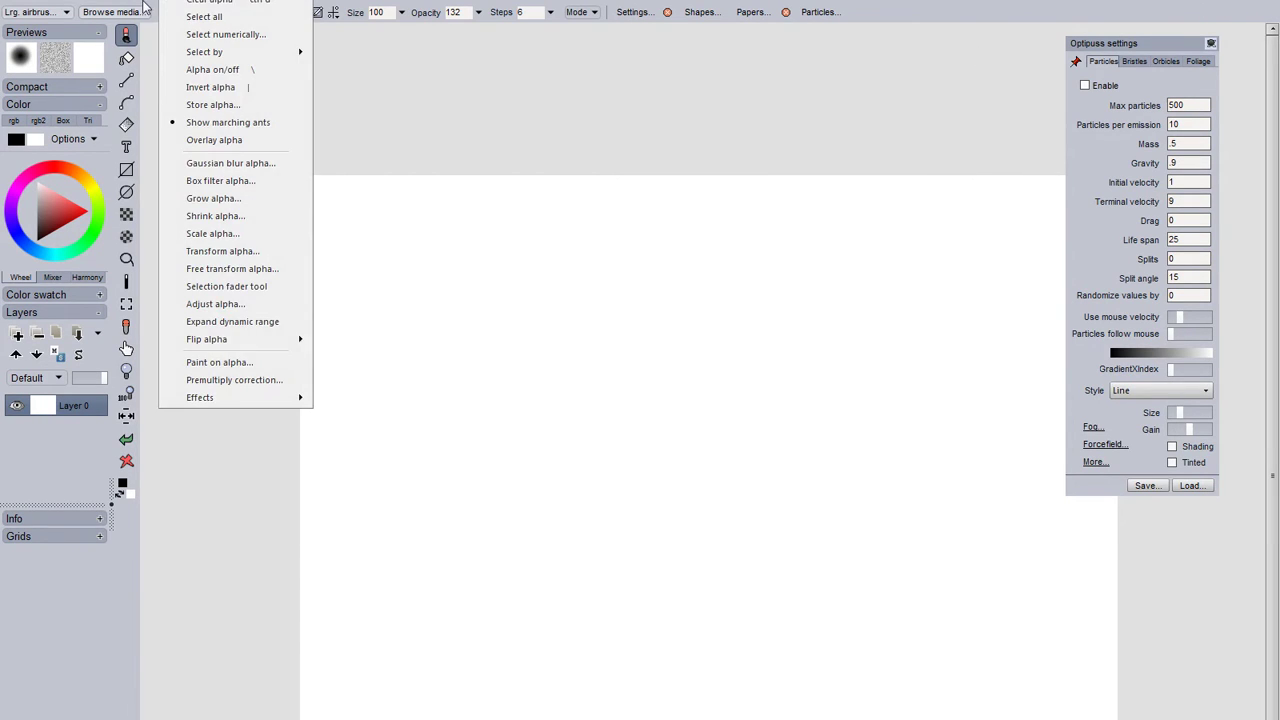
left_click(199, 8)
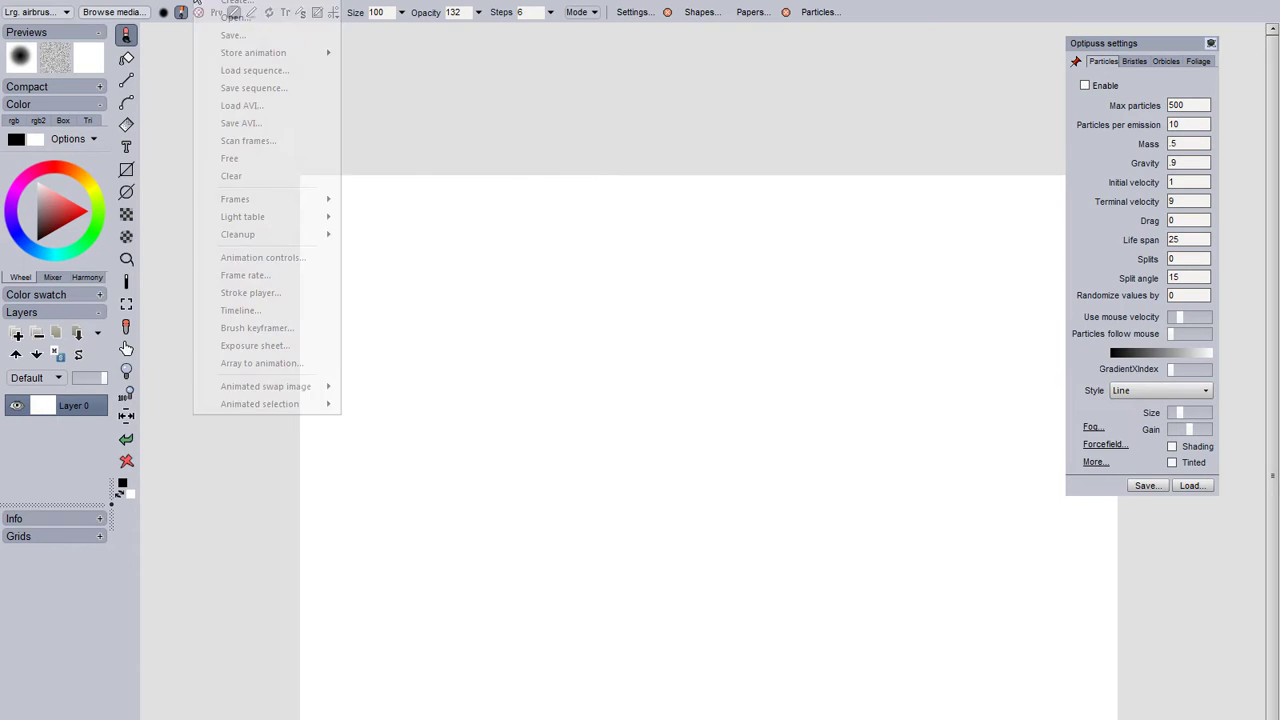
left_click(254, 110)
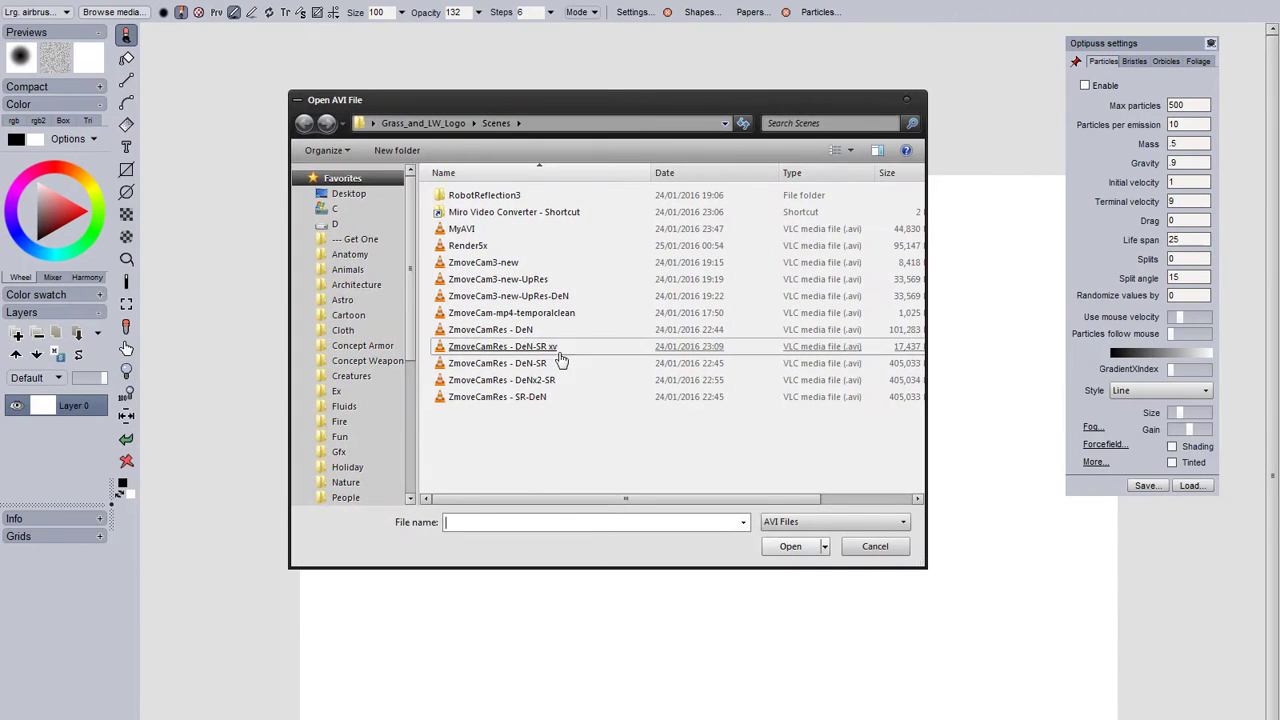
left_click_drag(561, 358, 613, 497)
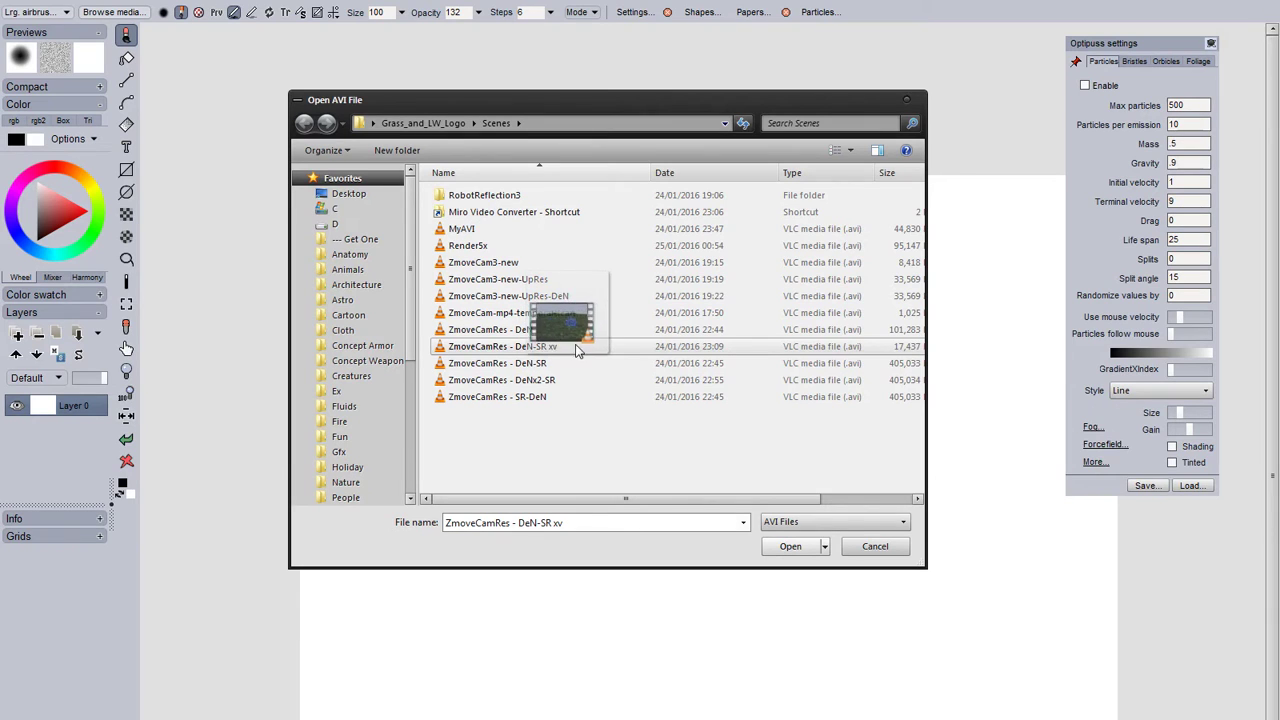
left_click(812, 556)
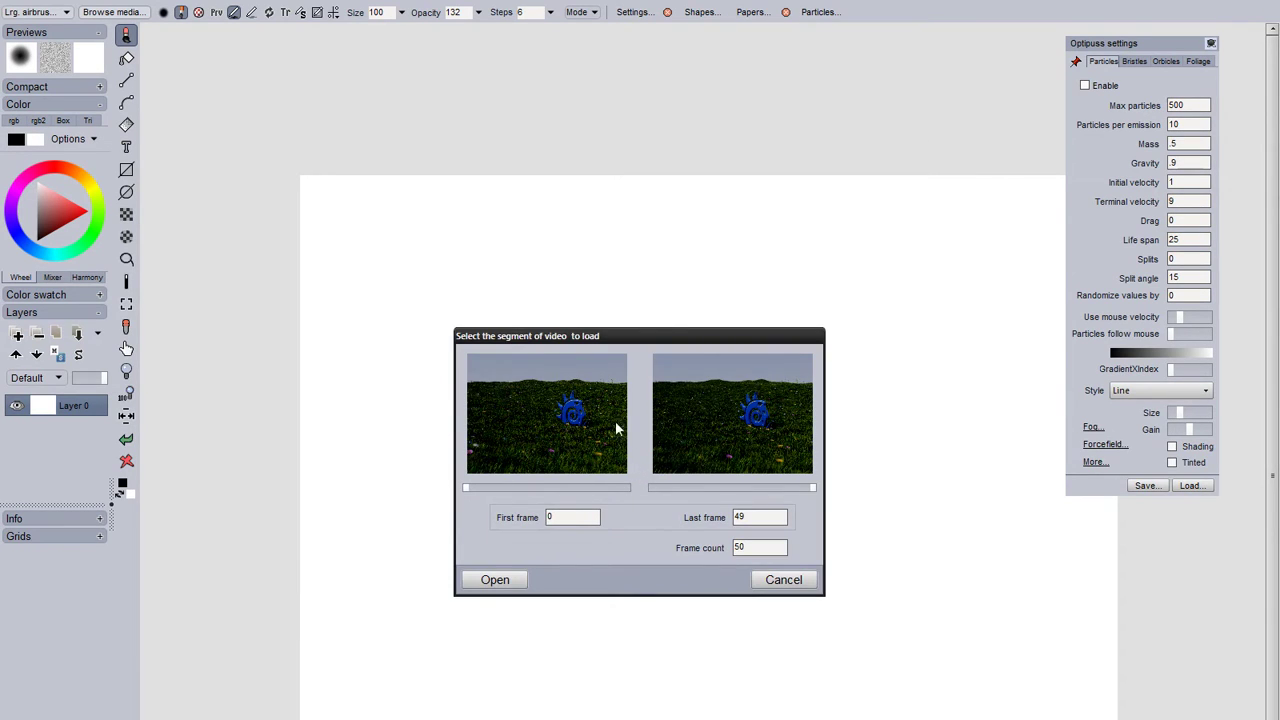
left_click(505, 577)
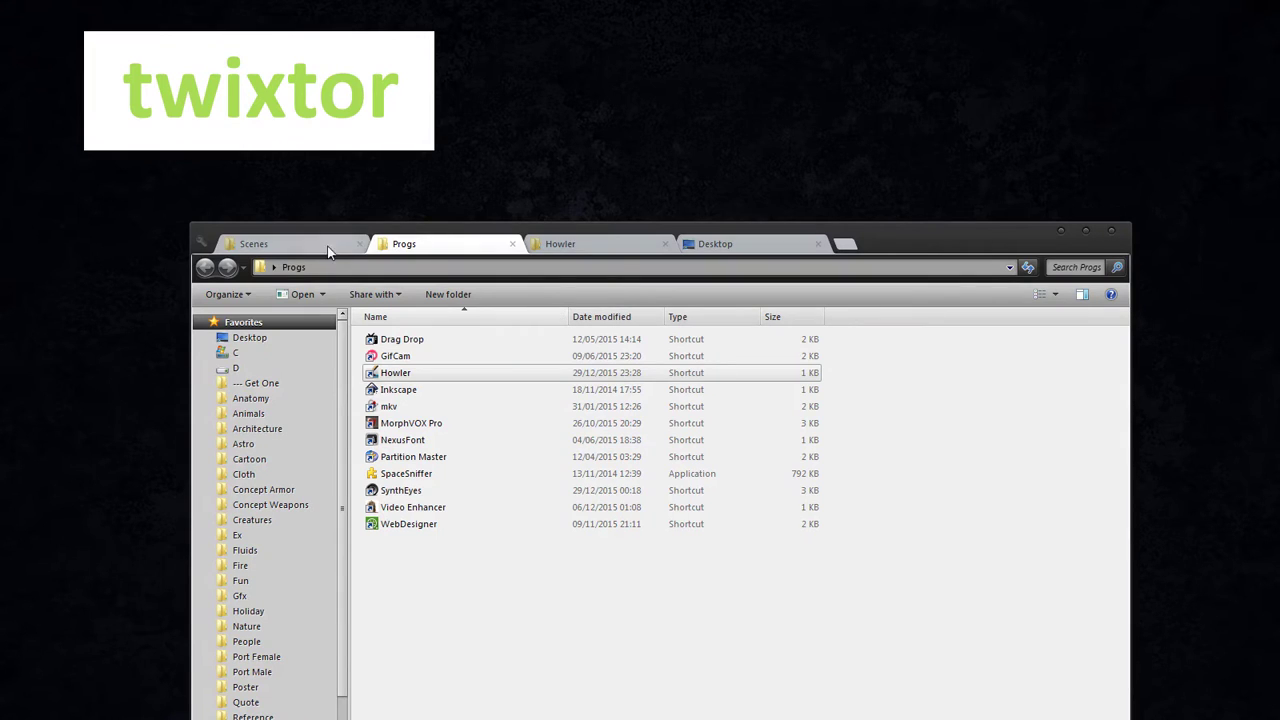
- Switch to the file manager's Scenes folder, play "ZmoveCamRes - DeN-SR xv" in VLC Media Player, and close the player
left_click(330, 243)
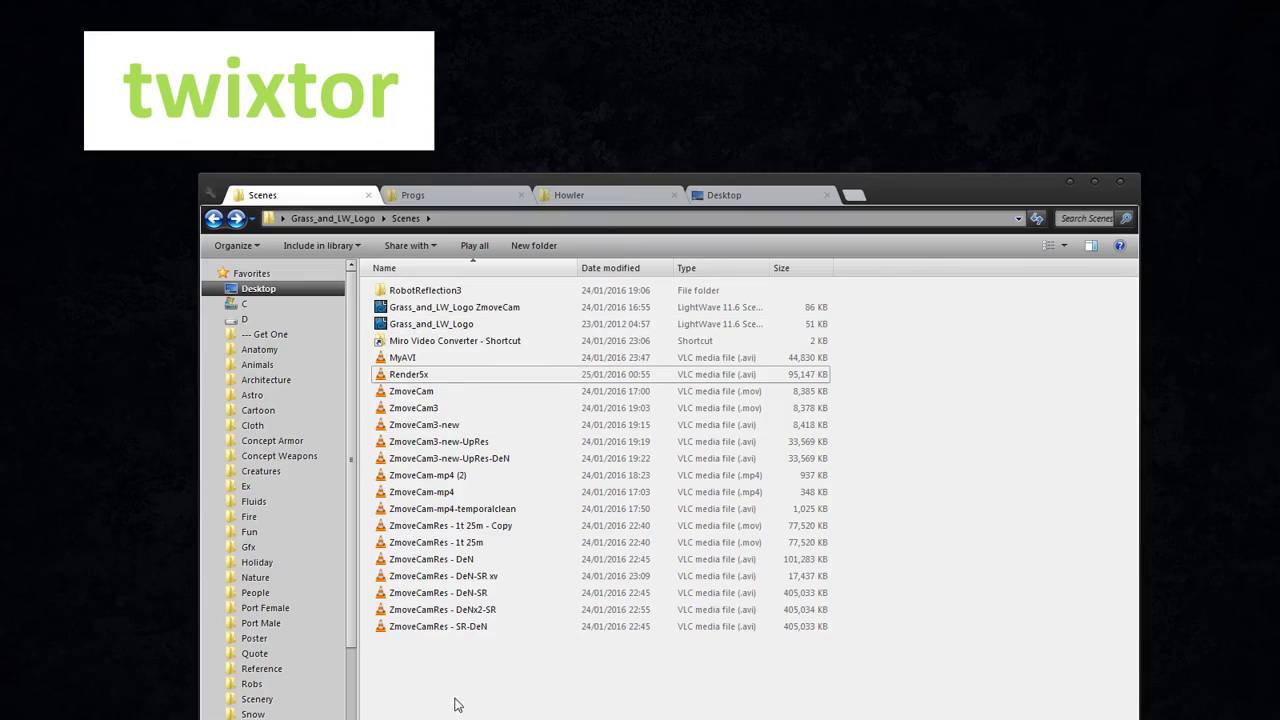
double_click(495, 580)
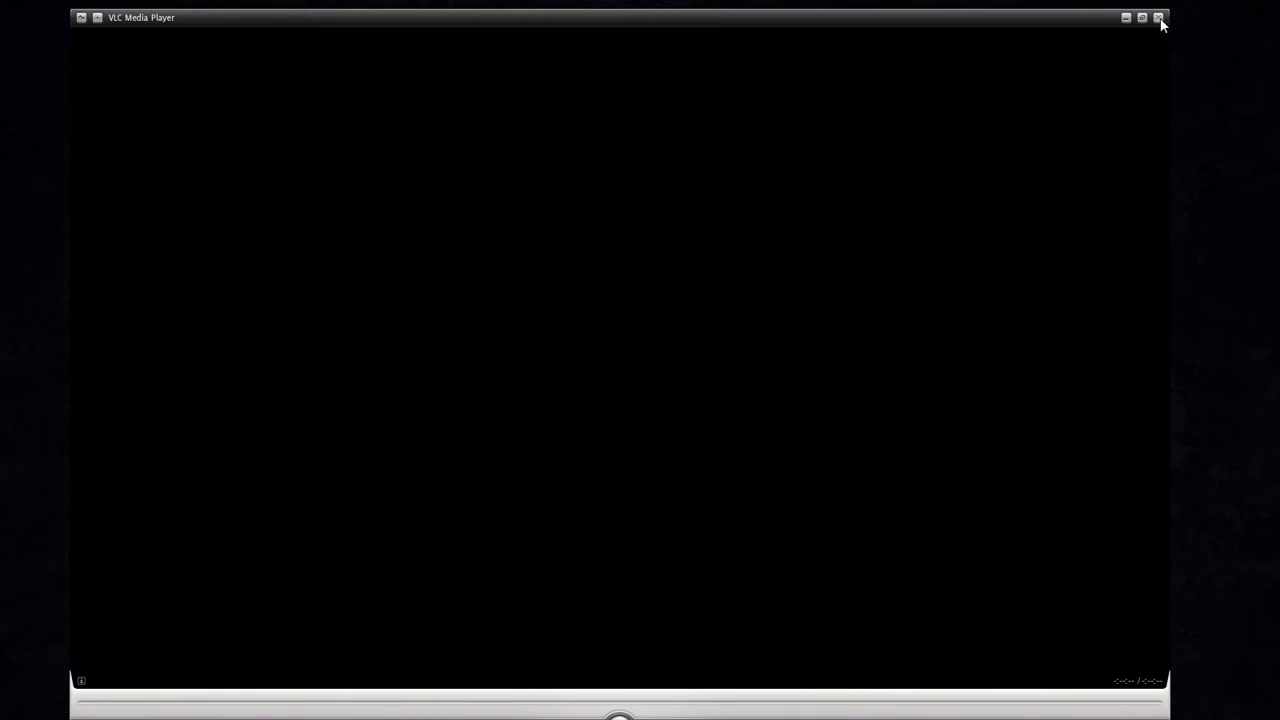
left_click(1158, 18)
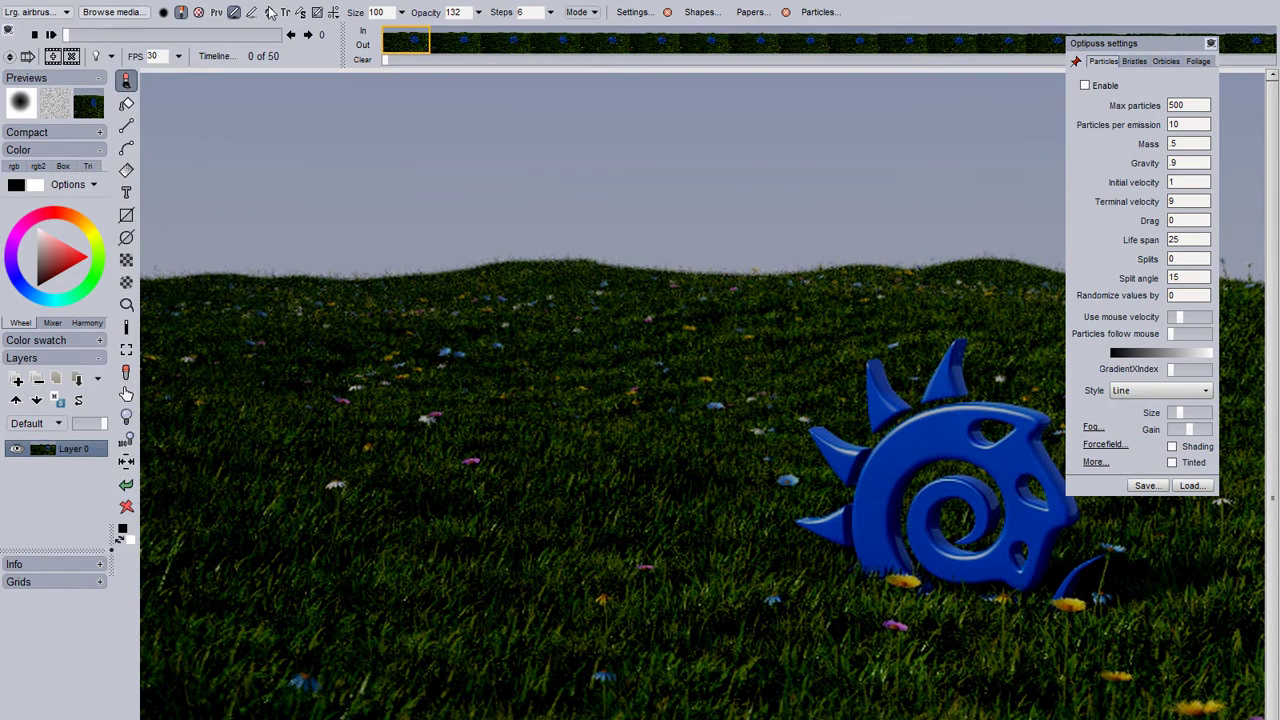
- Brighten every frame of the animation with the Value adjustment, setting gamma to 91 and value to 120
left_click(200, 4)
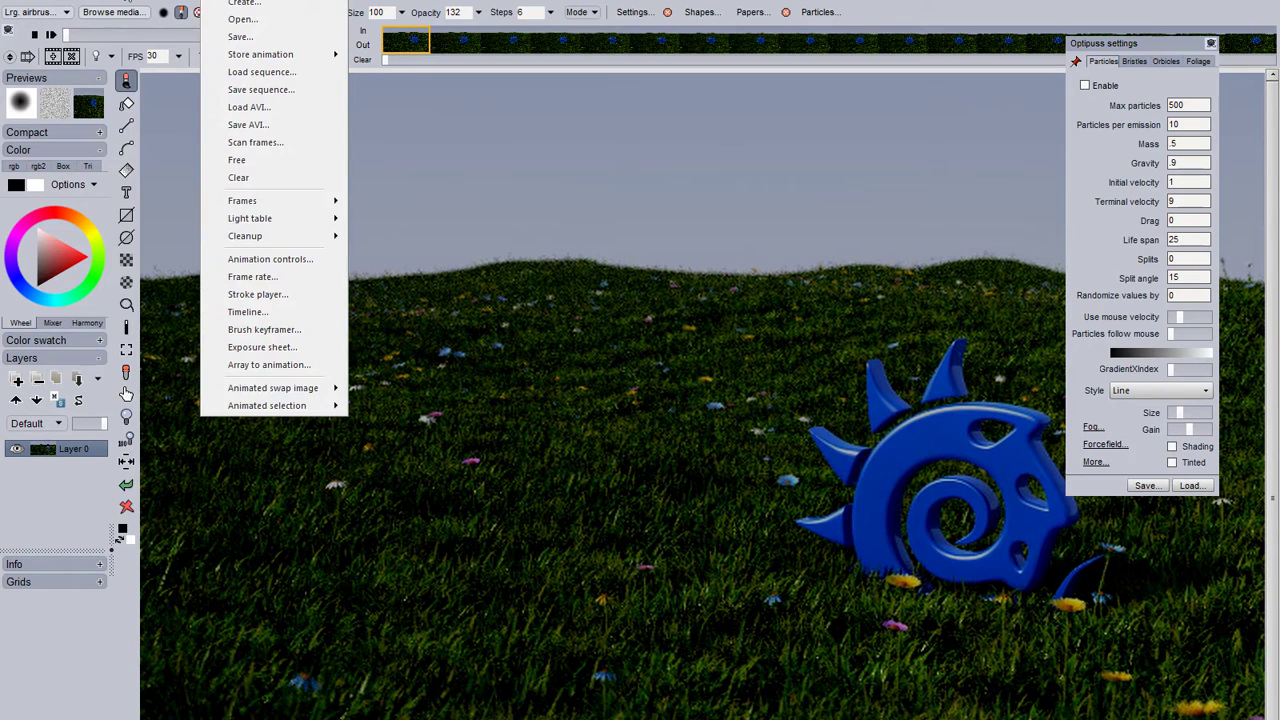
left_click(181, 12)
mouse_move(197, 27)
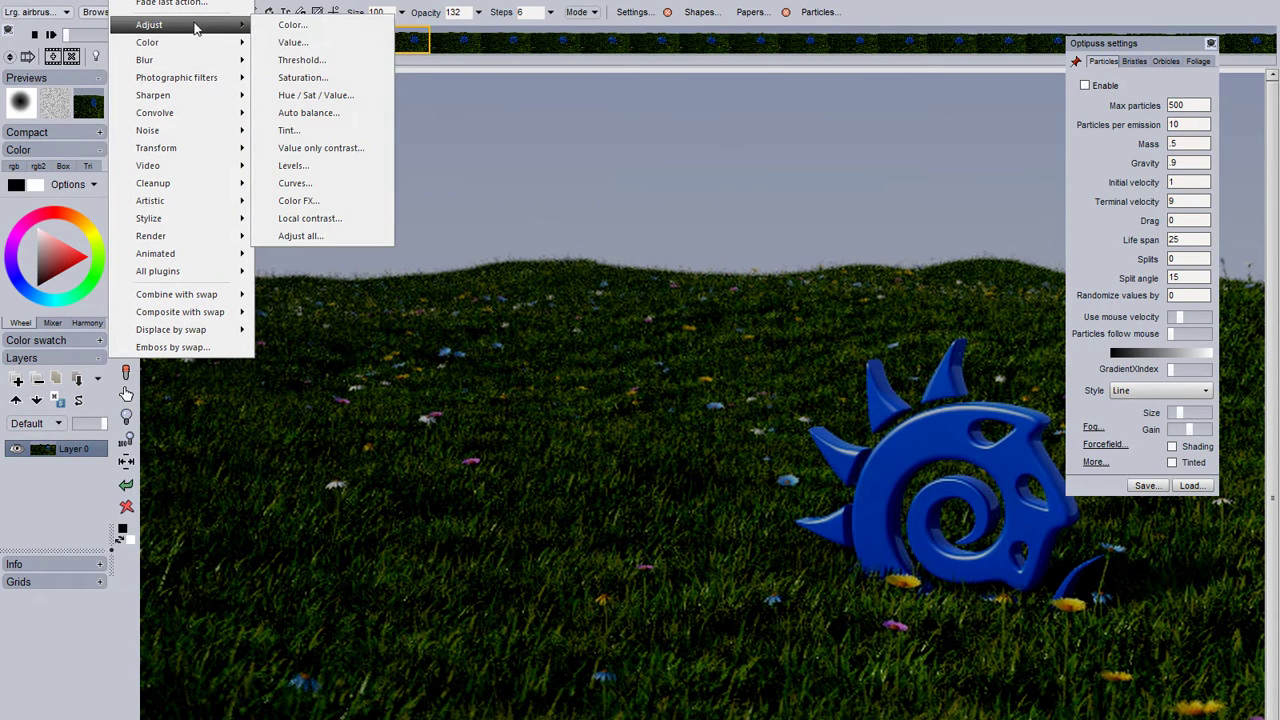
left_click(312, 43)
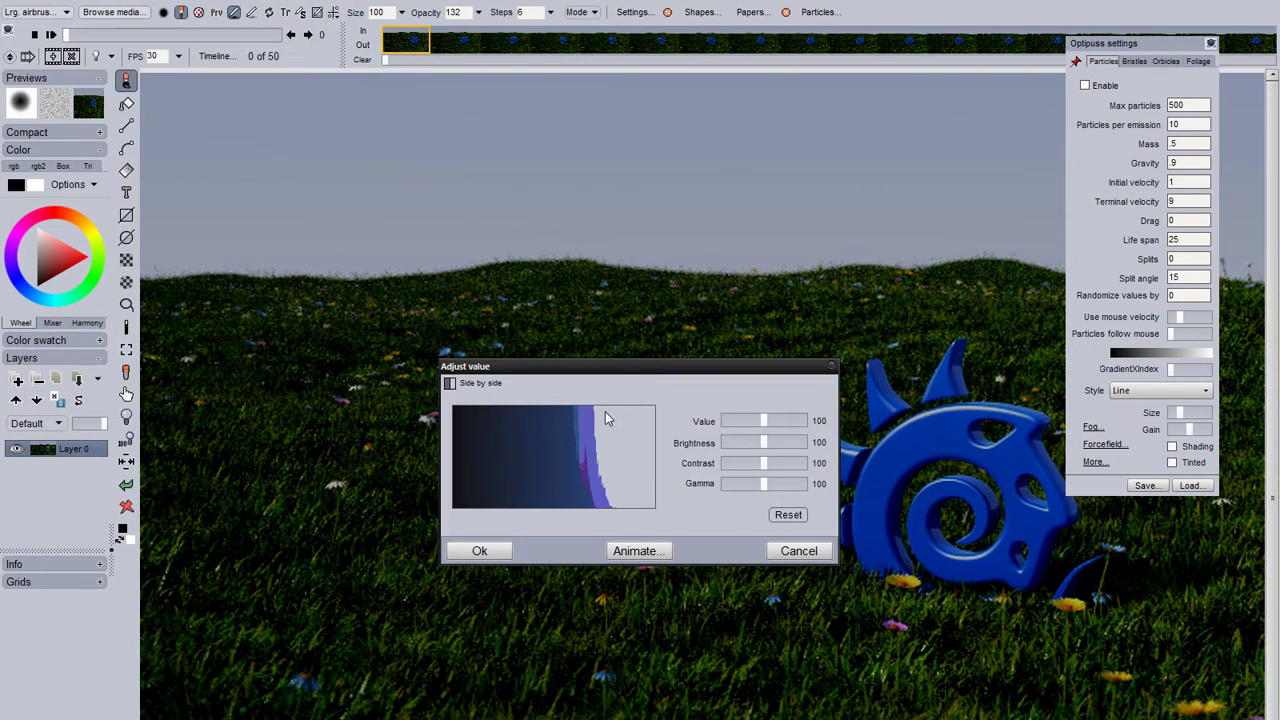
left_click_drag(629, 366, 609, 274)
left_click_drag(742, 391, 737, 391)
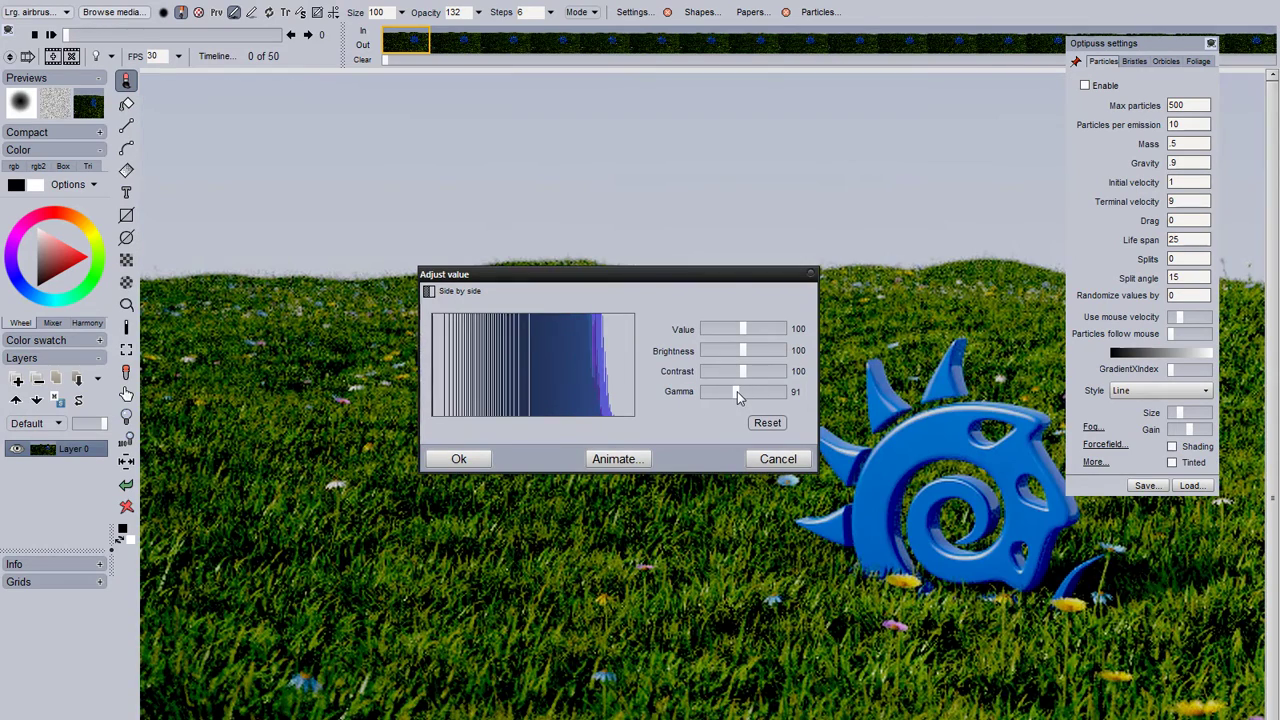
left_click_drag(751, 333, 753, 329)
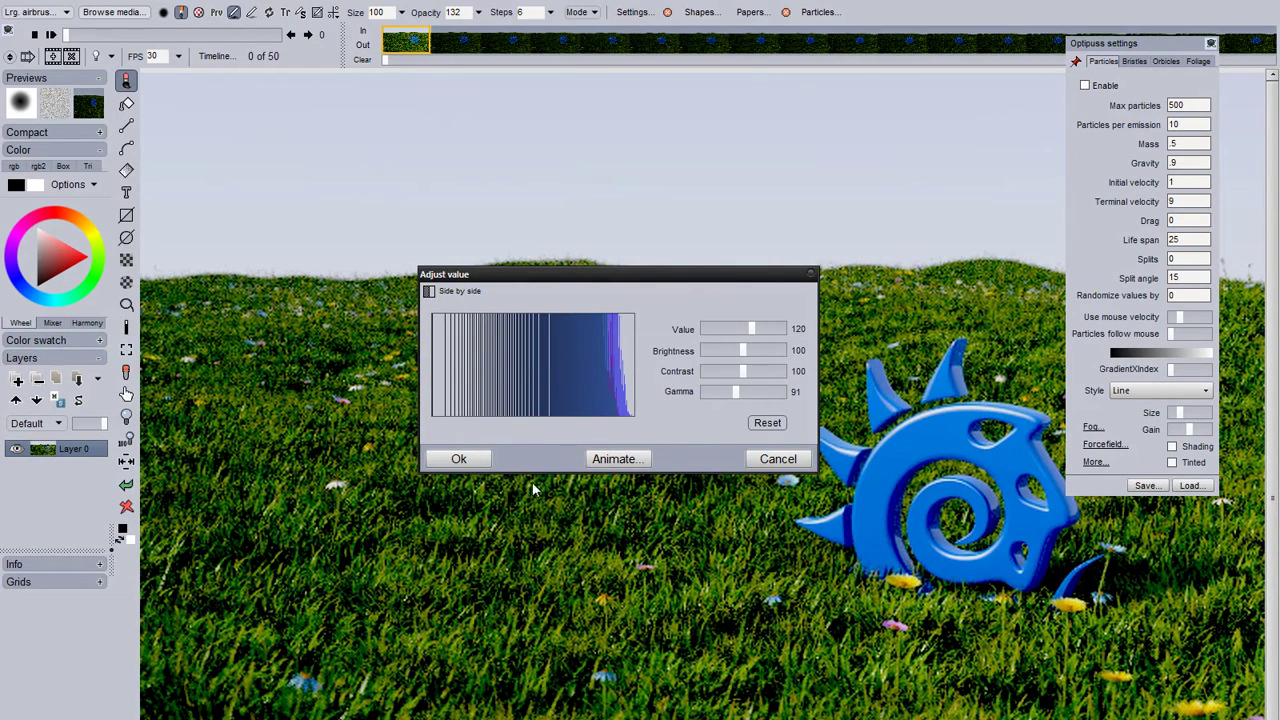
left_click(614, 459)
left_click(549, 530)
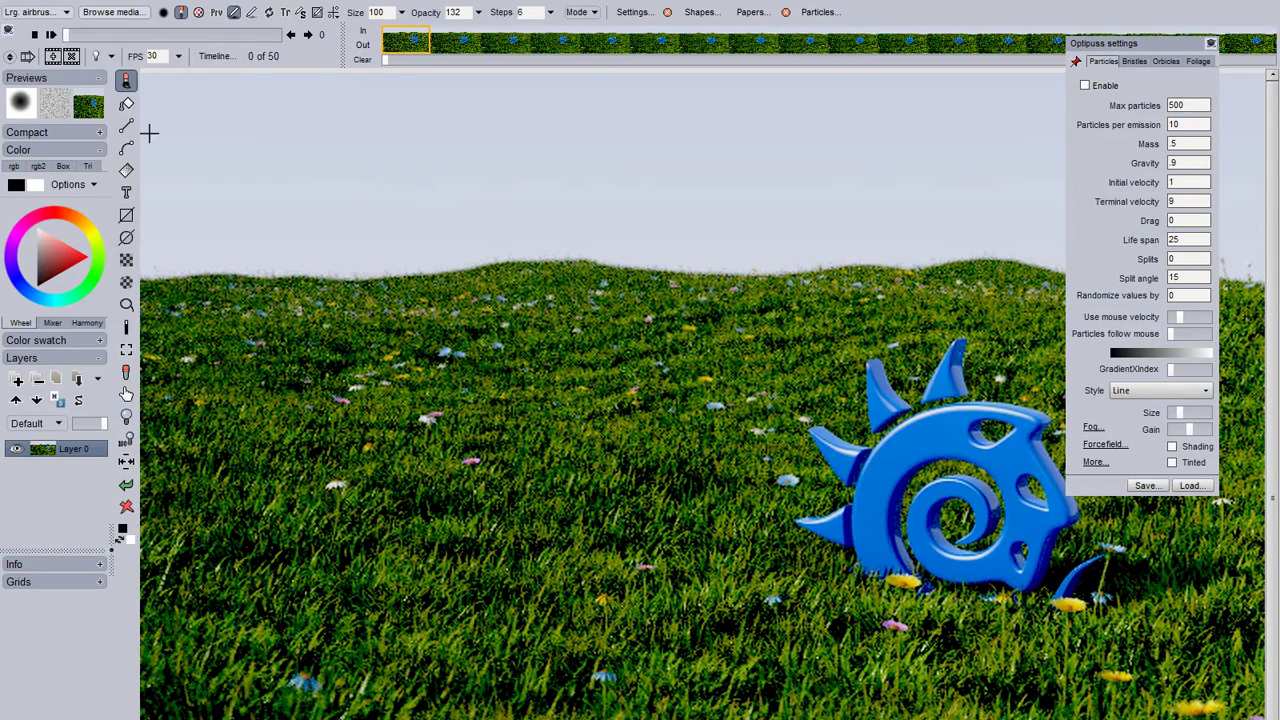
- Reduce the saturation to 84 with the Hue / Sat / Value adjustment and apply it to all frames
left_click(118, 3)
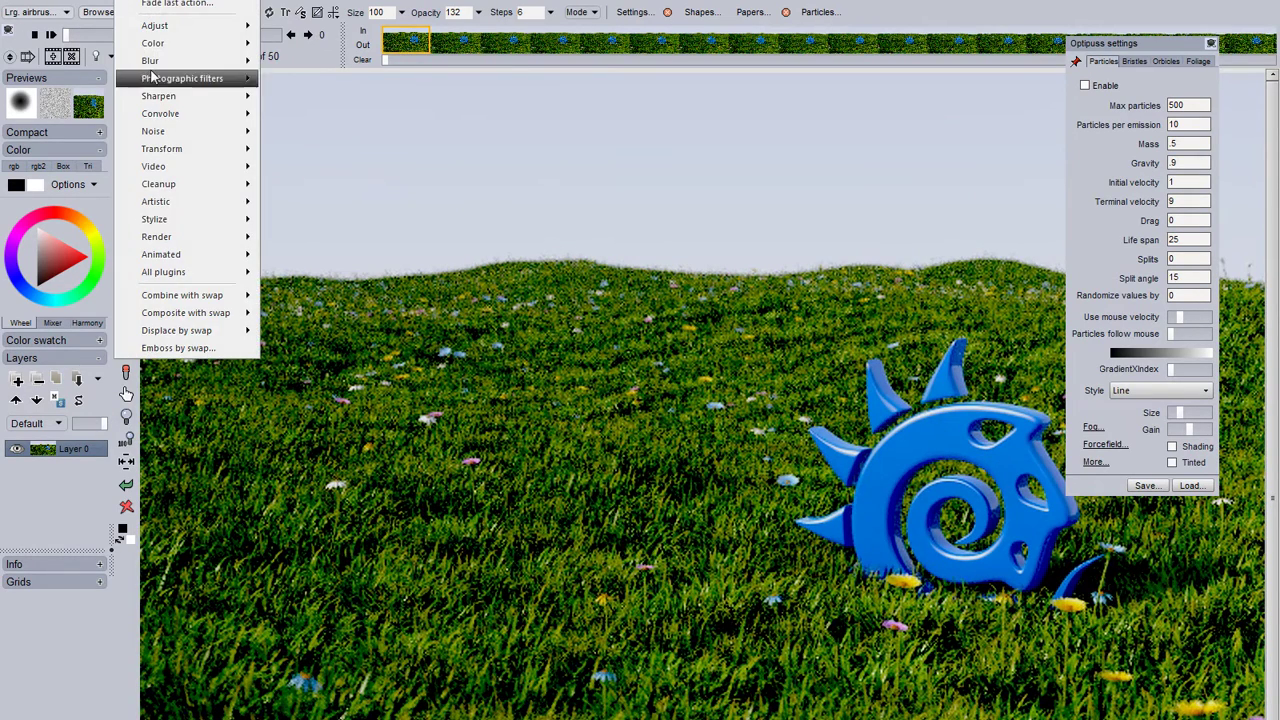
mouse_move(168, 44)
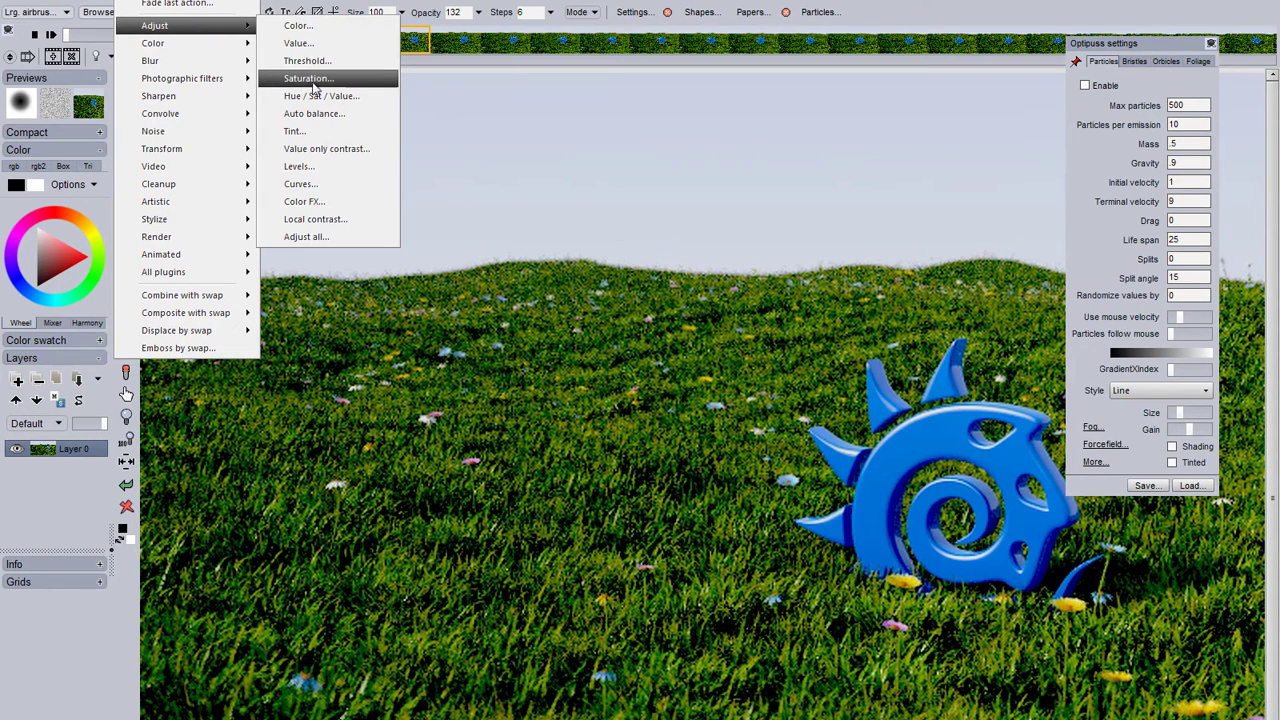
left_click(327, 100)
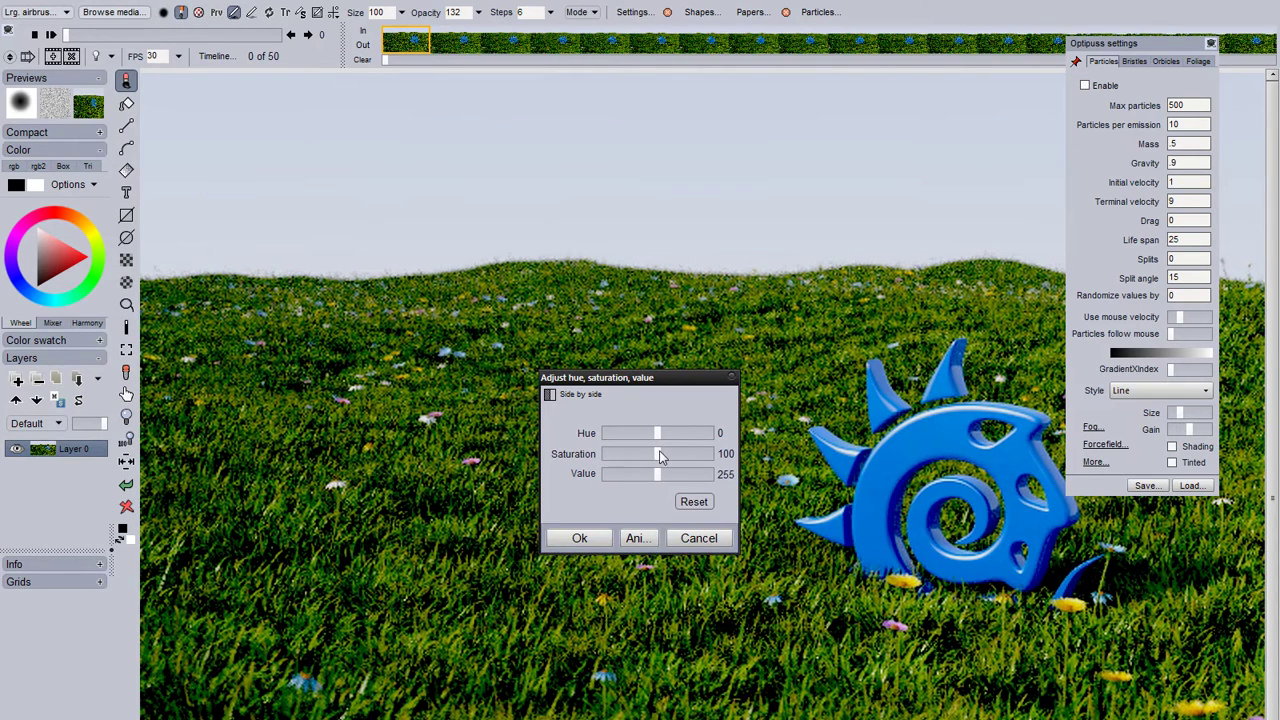
left_click_drag(660, 456, 652, 460)
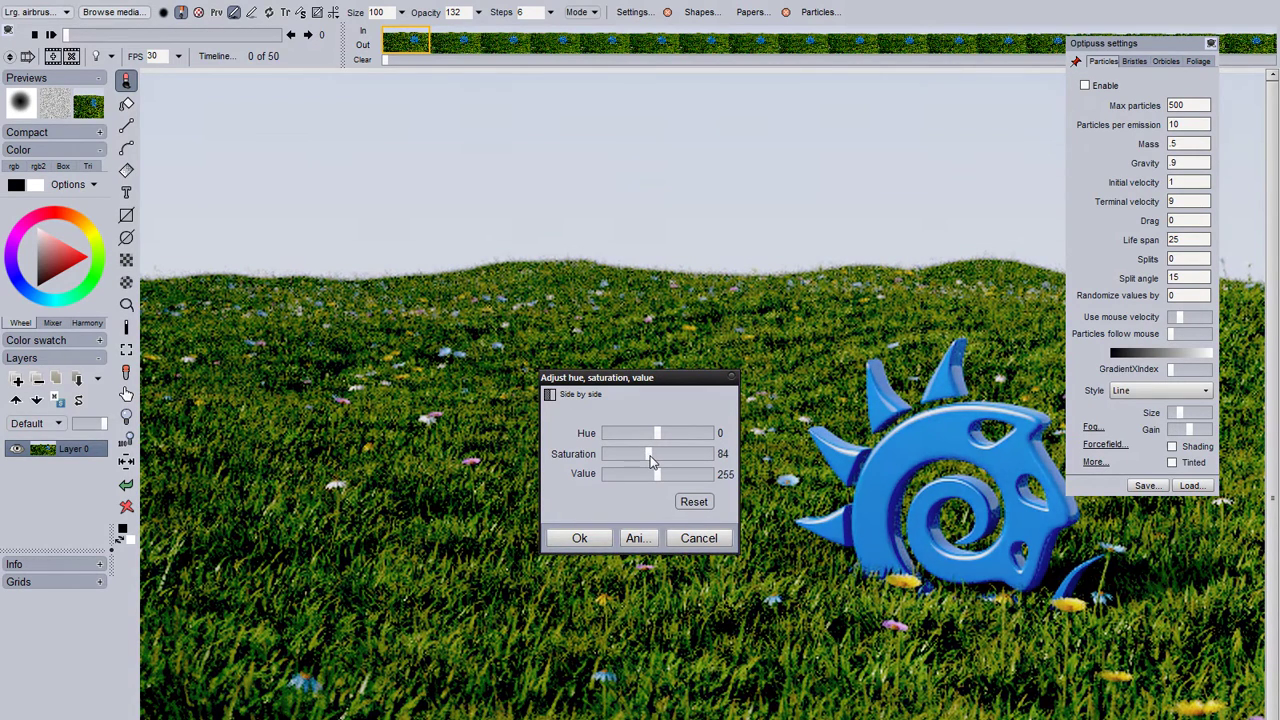
left_click(636, 540)
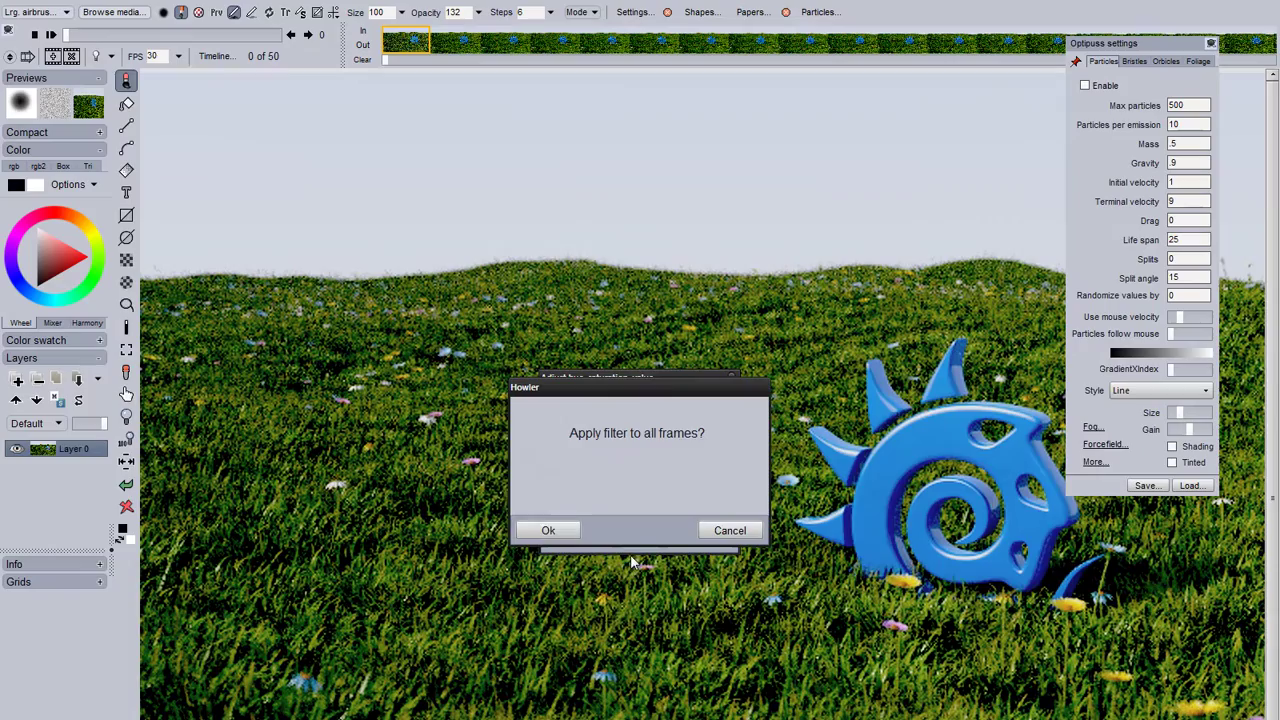
left_click(543, 530)
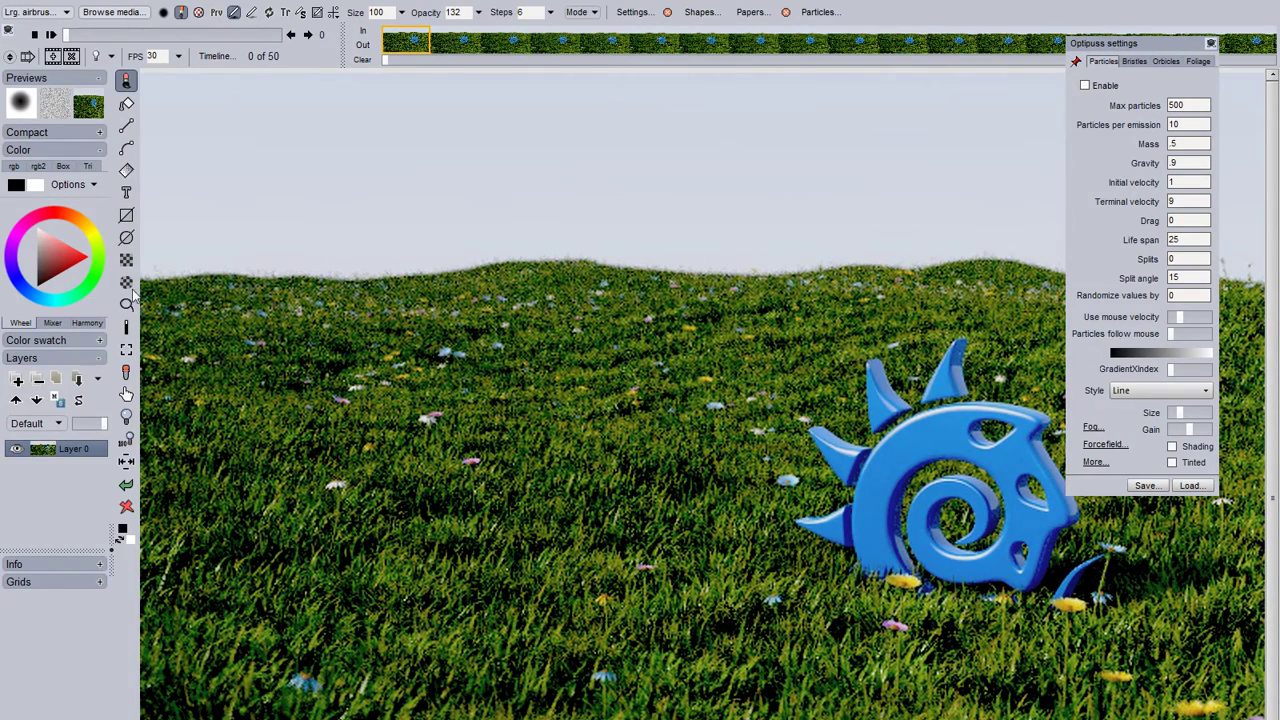
- Open the animated Motion prediction module and enable its Dry run option
left_click(118, 3)
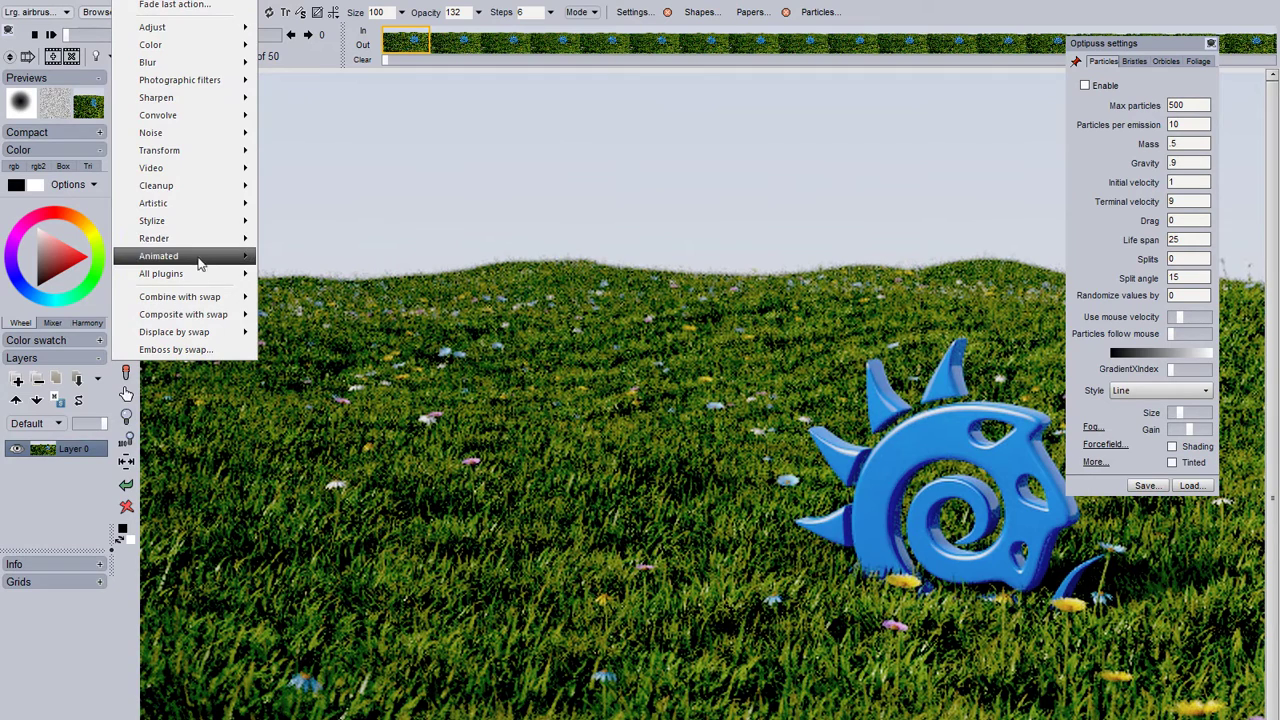
mouse_move(204, 261)
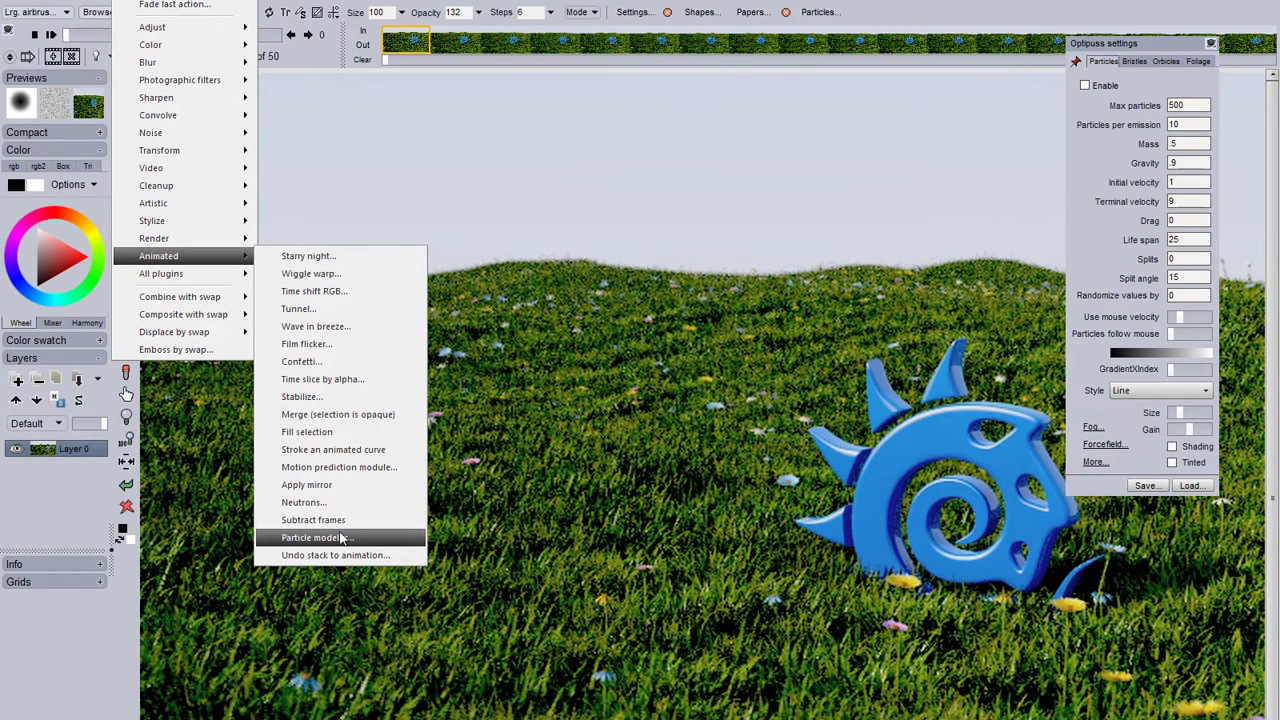
left_click(380, 474)
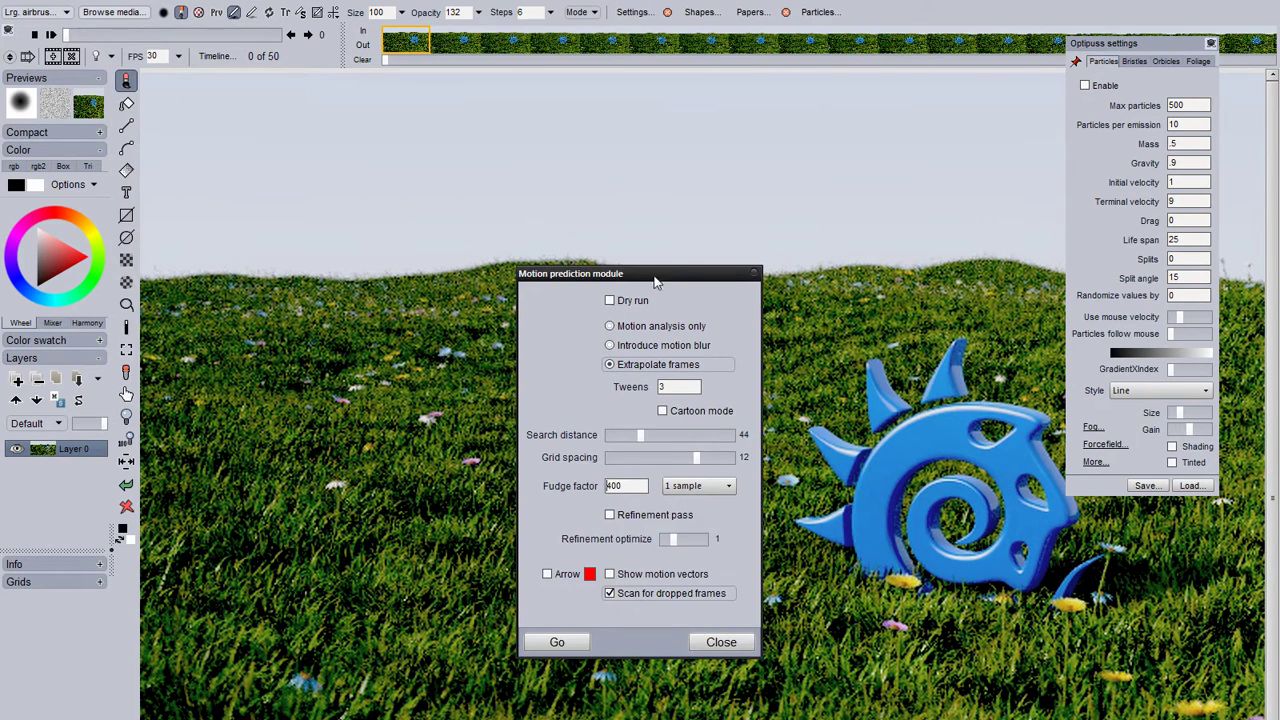
left_click_drag(655, 283, 448, 209)
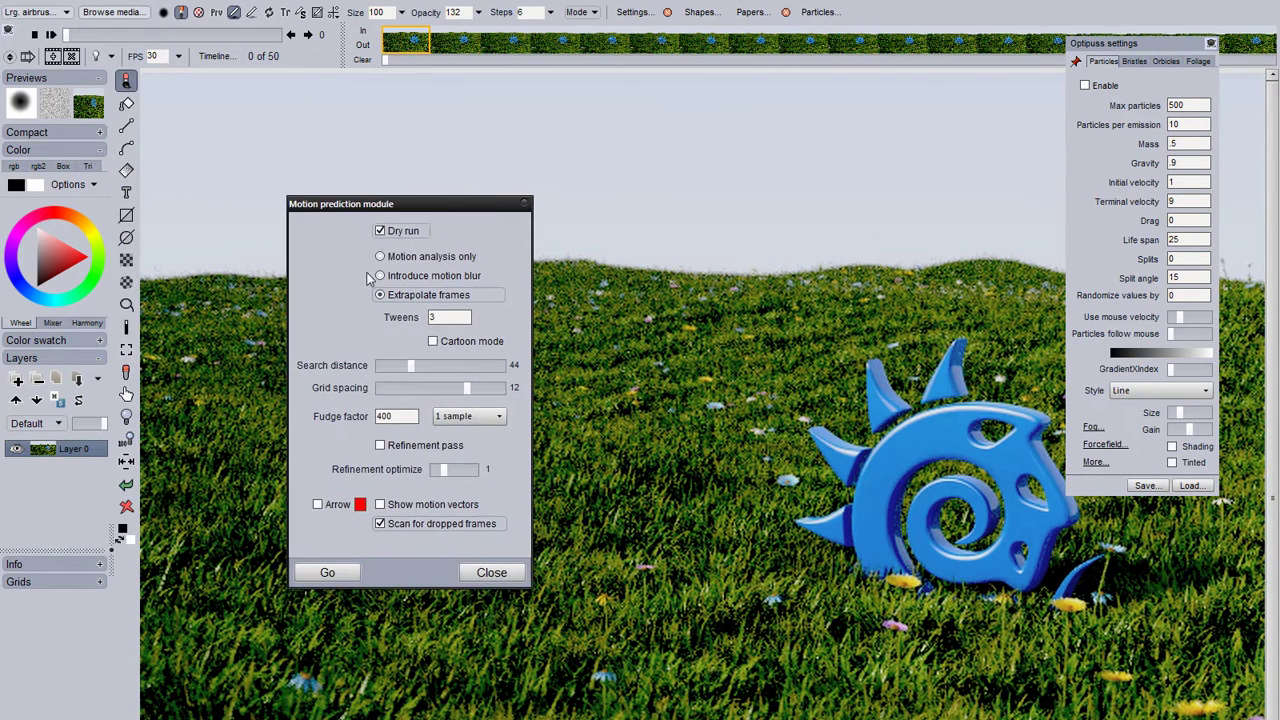
- Preview frame extrapolation with 3 tweens as a dry run, accepting the creation of 145 frames, and stop the run
left_click(337, 578)
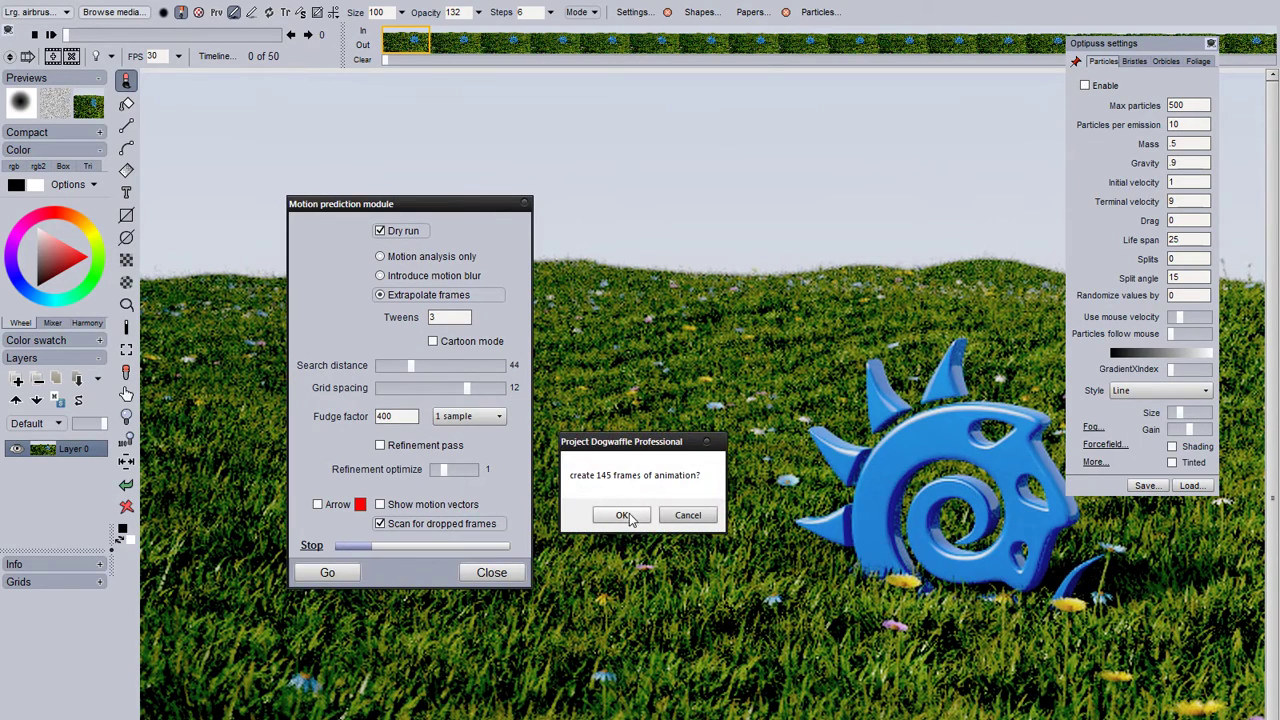
left_click(623, 515)
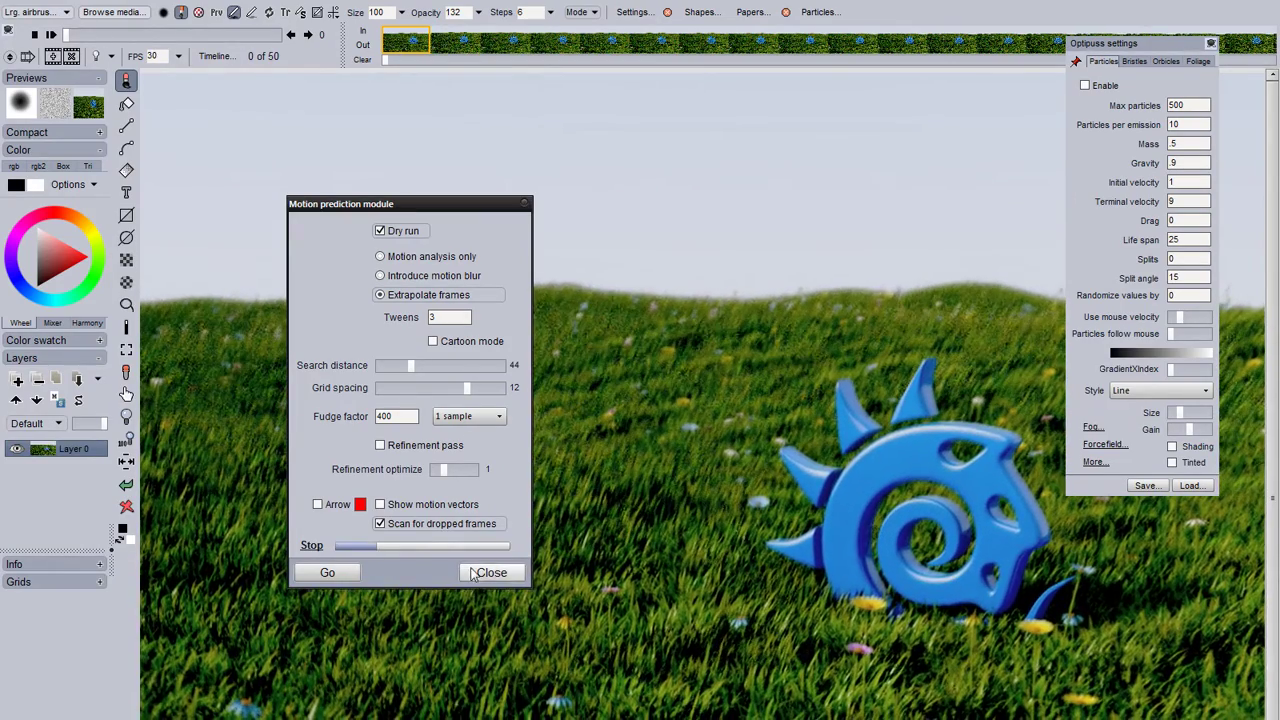
left_click(311, 549)
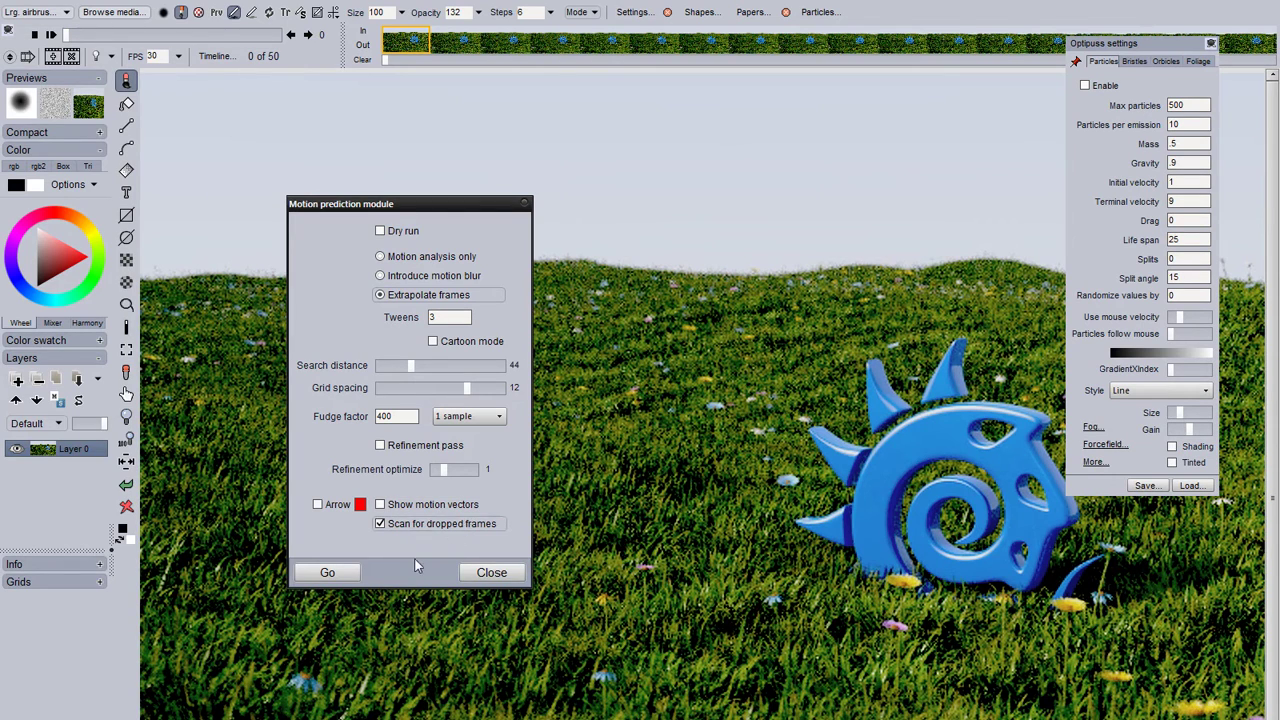
- Enable Dry run again and preview the Motion analysis only mode
left_click(381, 231)
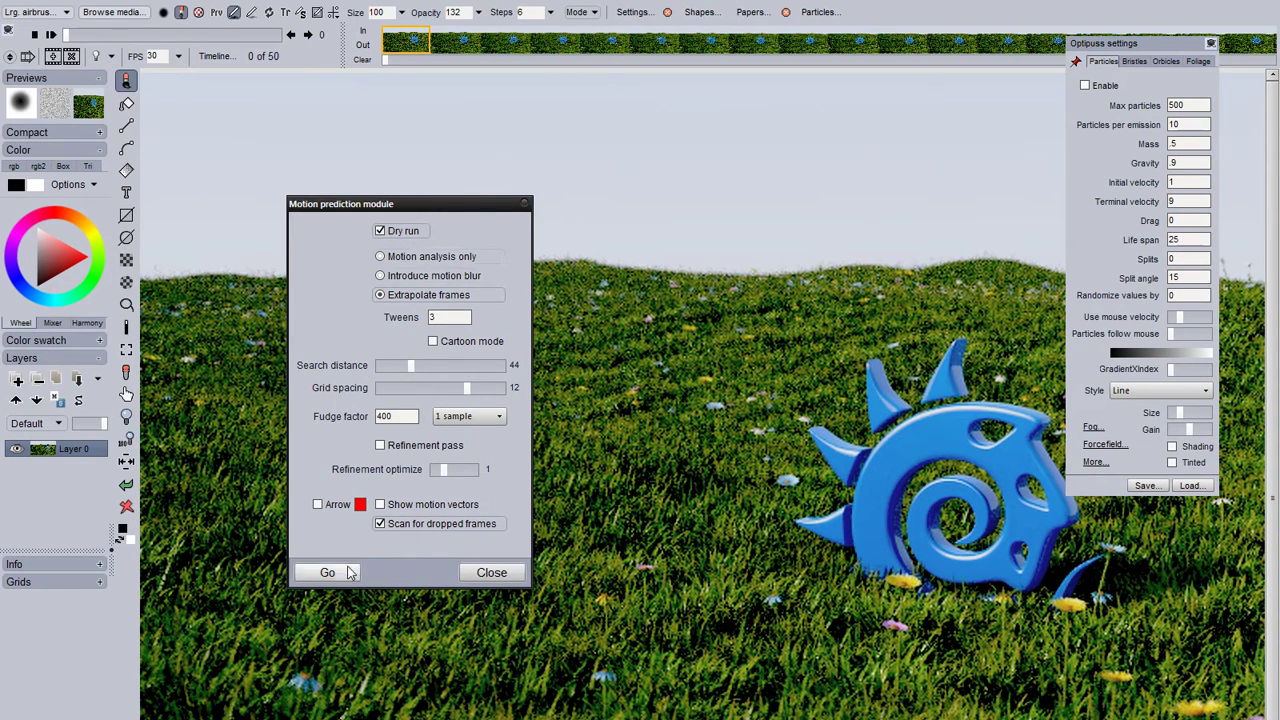
left_click(434, 258)
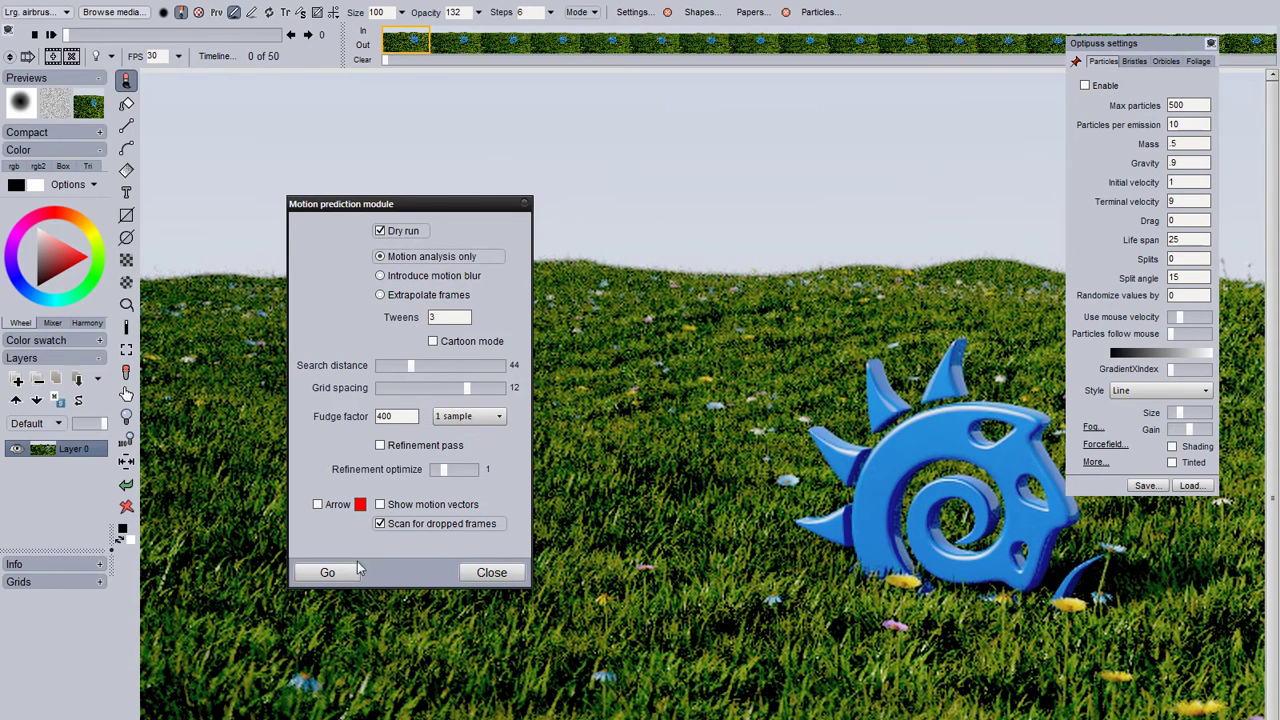
left_click(328, 573)
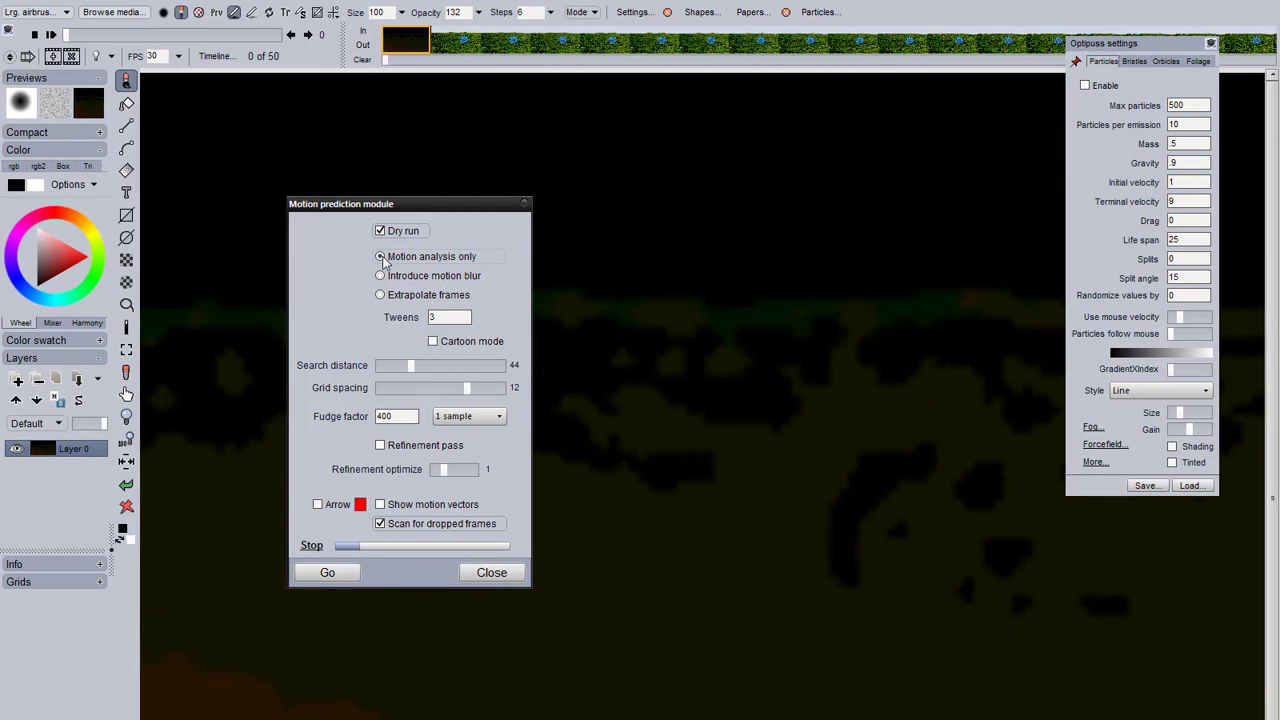
- Preview the Introduce motion blur mode as a dry run and stop the run
mouse_move(468, 262)
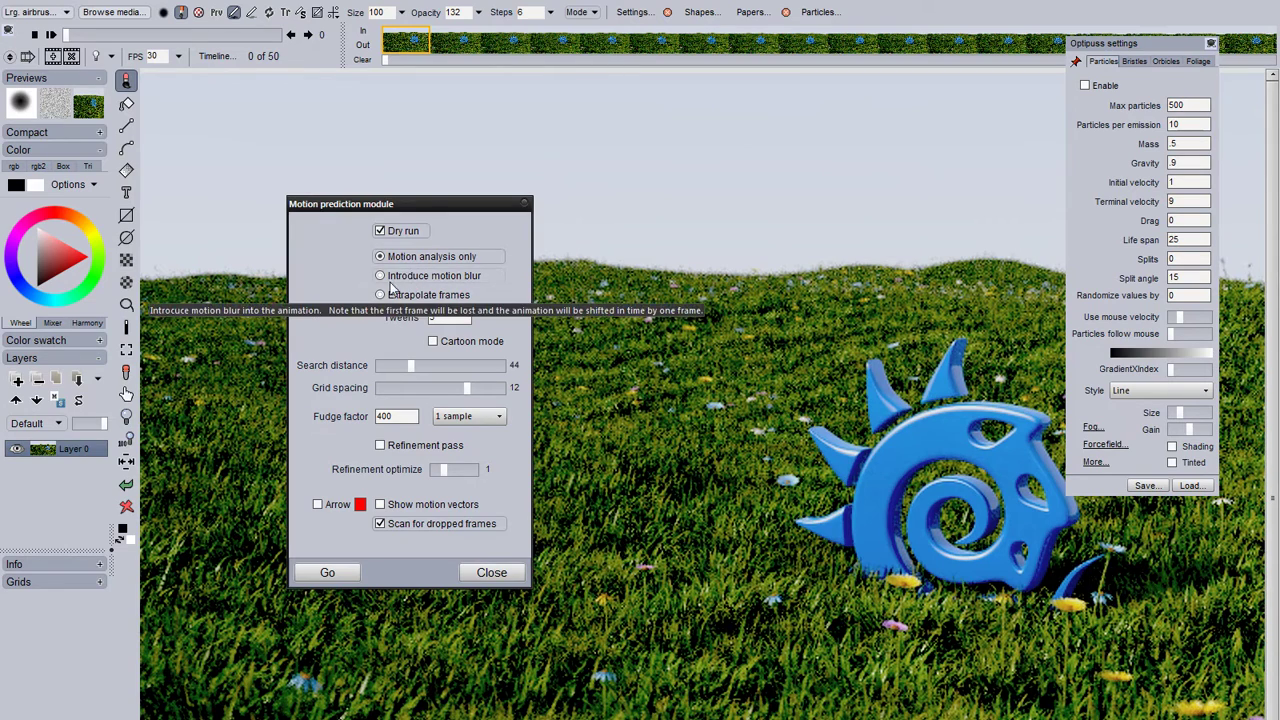
left_click(420, 285)
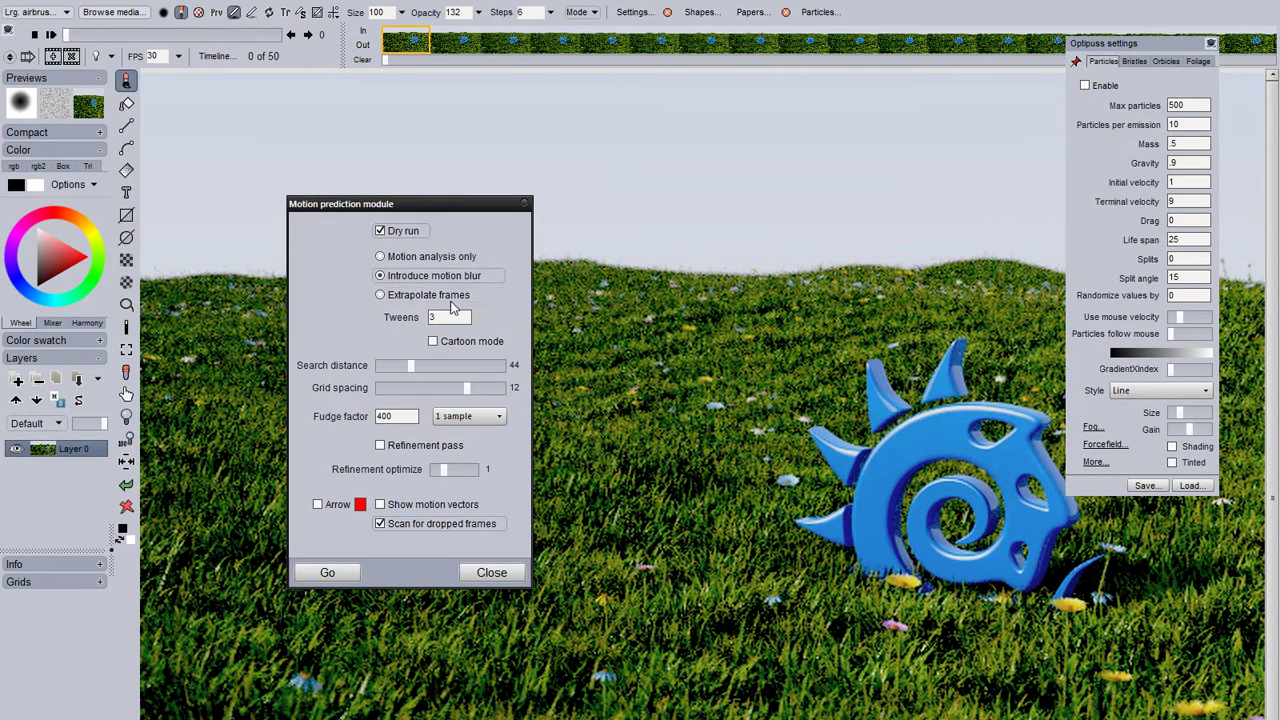
left_click(325, 571)
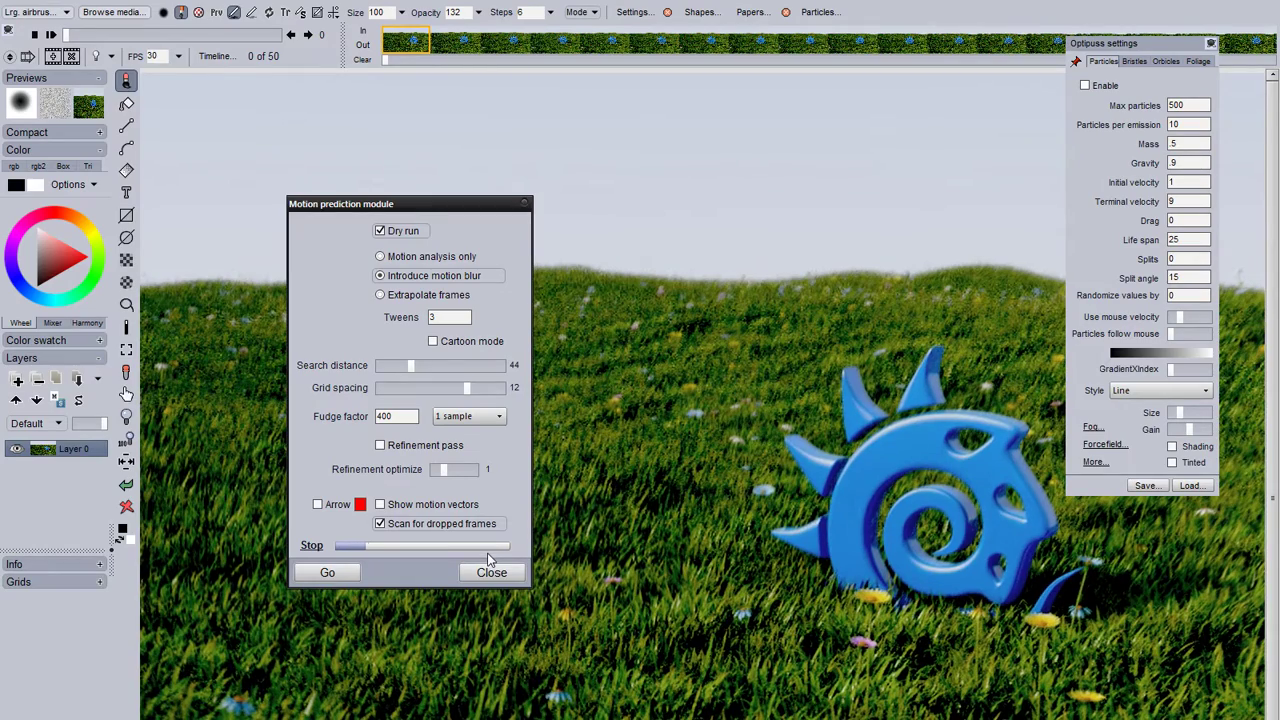
left_click(312, 553)
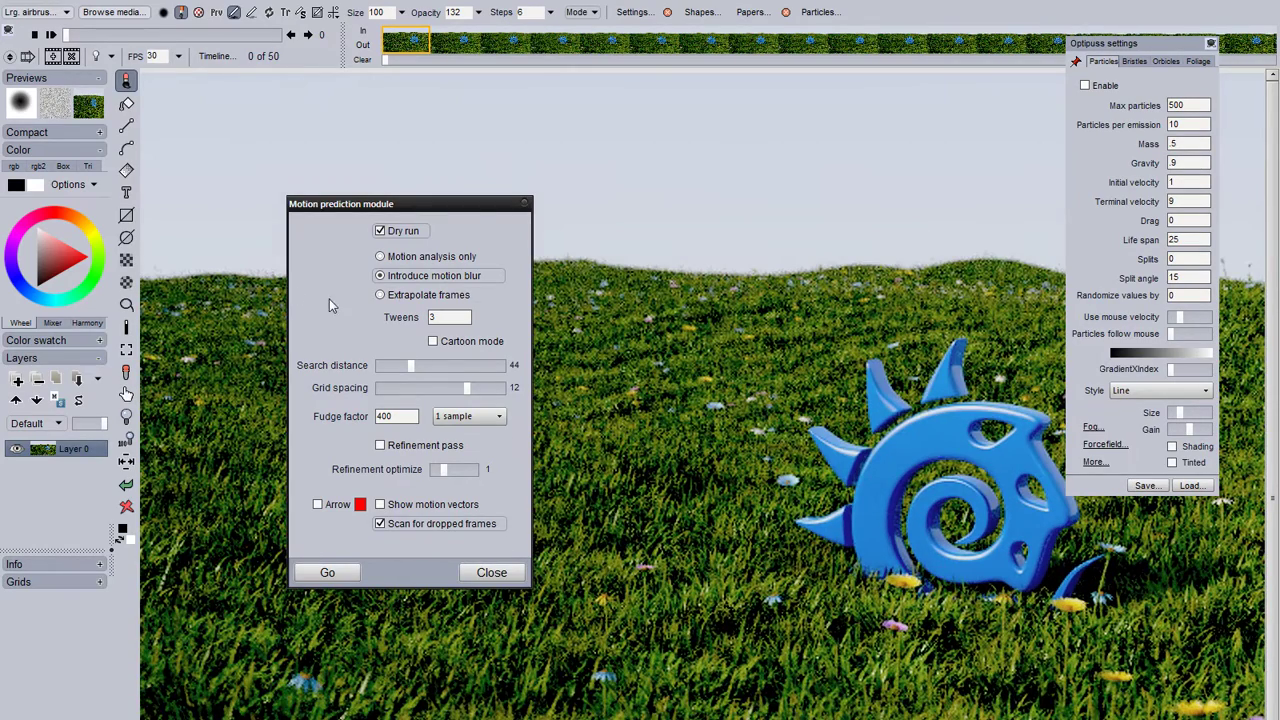
- Switch the module to Extrapolate frames with 5 tweens, a search distance of 67 and a grid spacing of 13
left_click(404, 296)
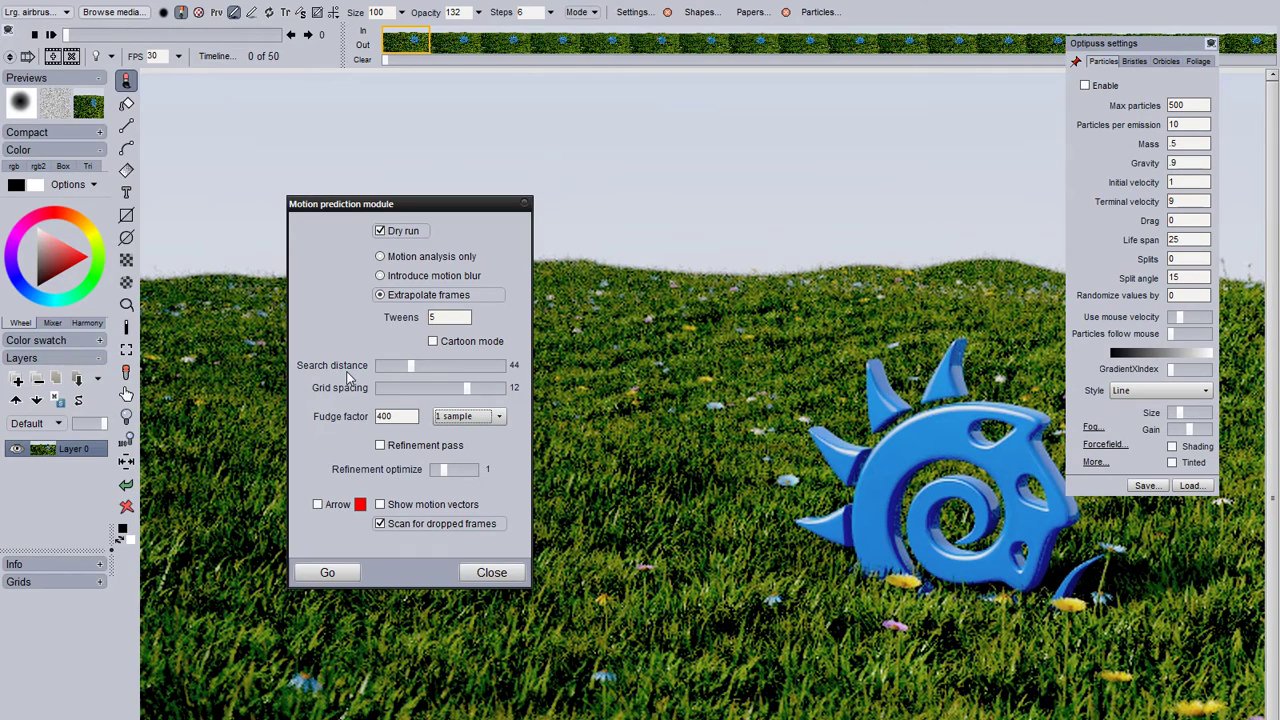
key("BackSpace")
type("3")
left_click_drag(411, 369, 478, 390)
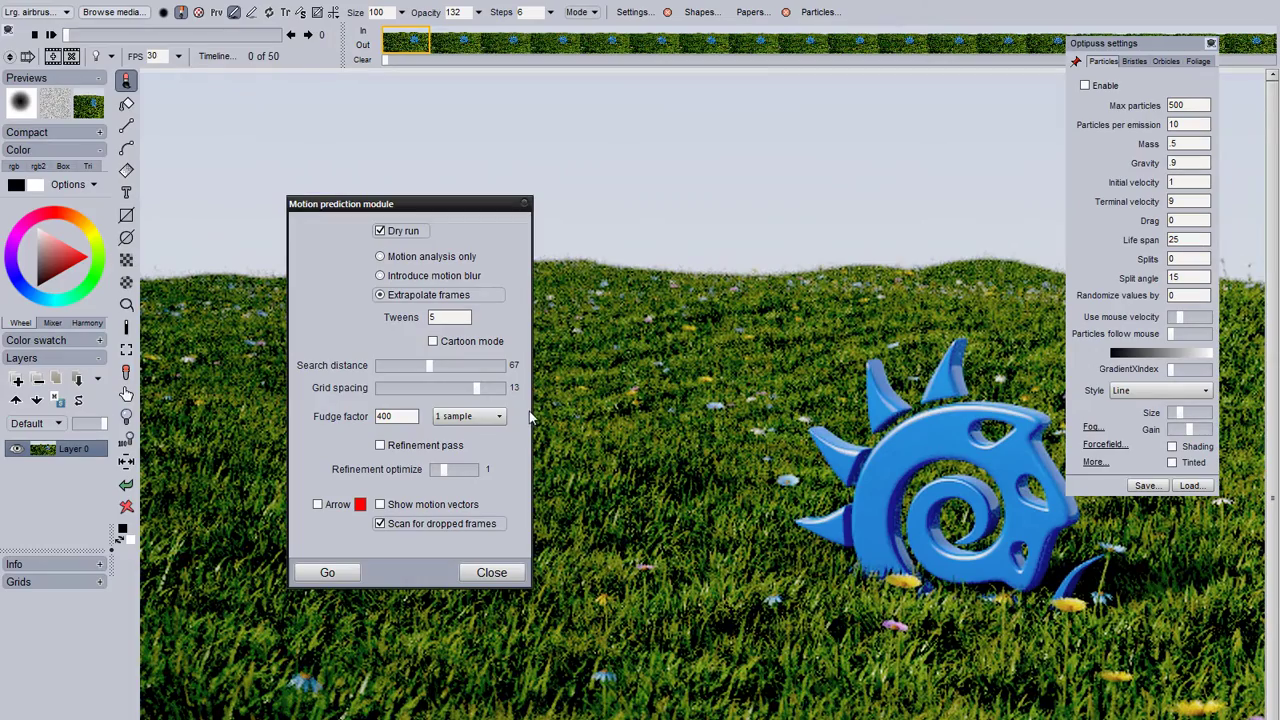
left_click_drag(478, 393, 479, 397)
- Enable the Refinement pass and turn off Scan for dropped frames
double_click(380, 416)
left_click(415, 446)
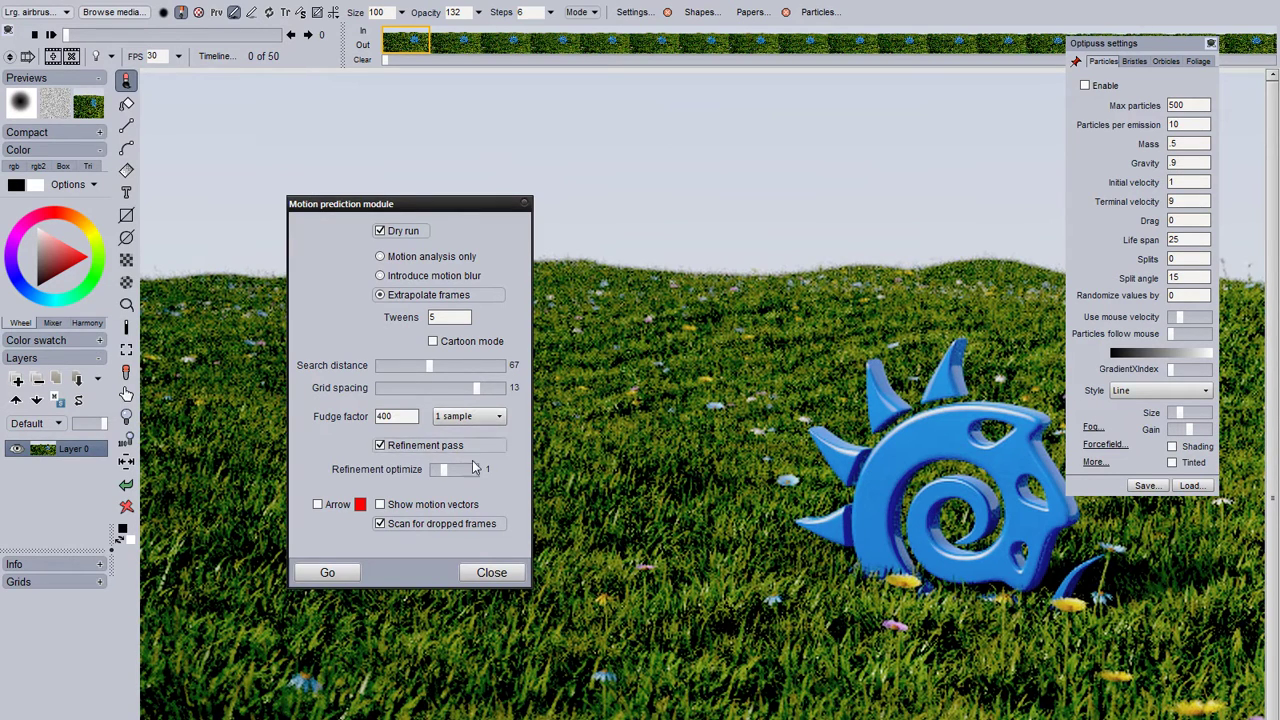
left_click(413, 523)
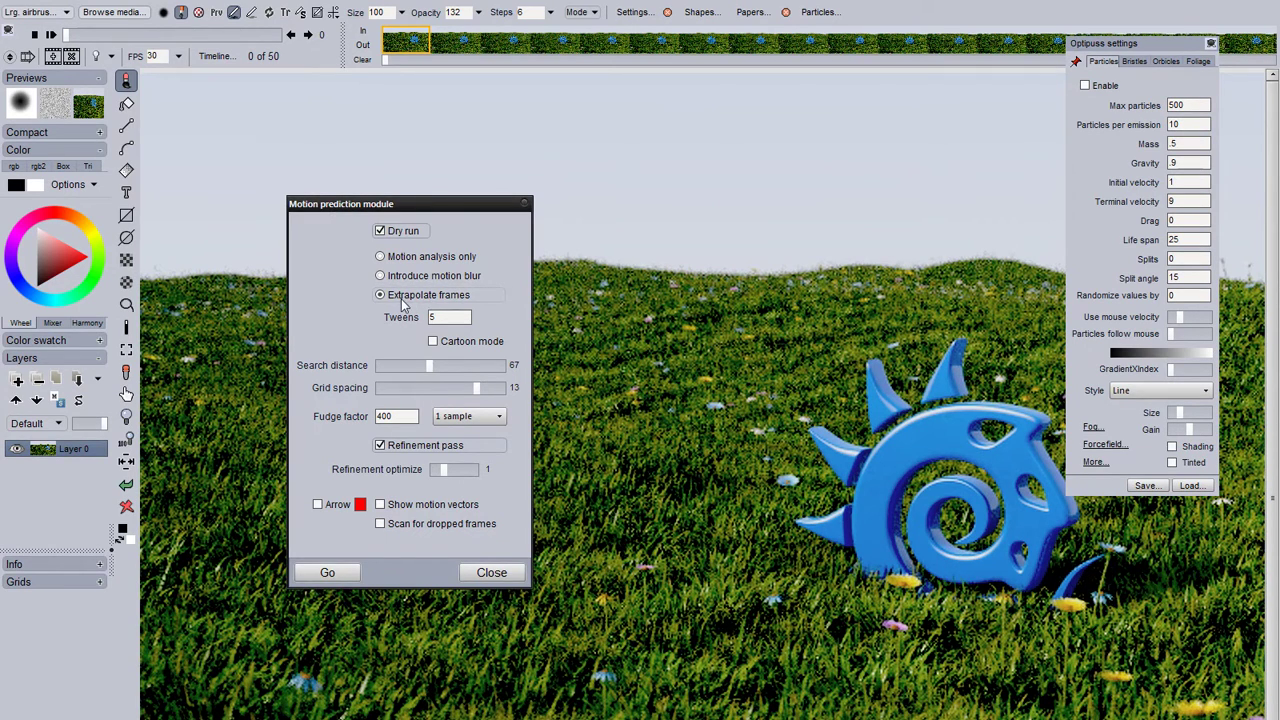
- Set the search distance for the frame extrapolation to 70
mouse_move(400, 303)
mouse_move(470, 302)
left_click_drag(431, 368, 438, 368)
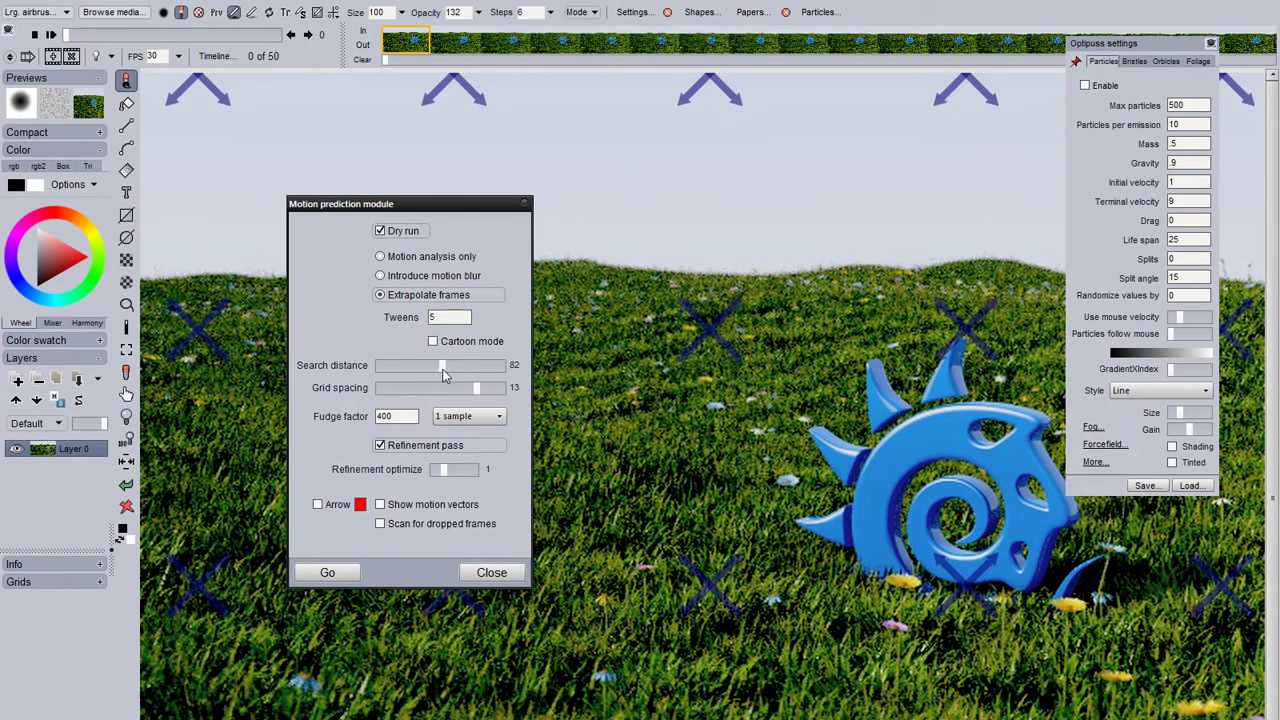
left_click_drag(440, 370, 436, 388)
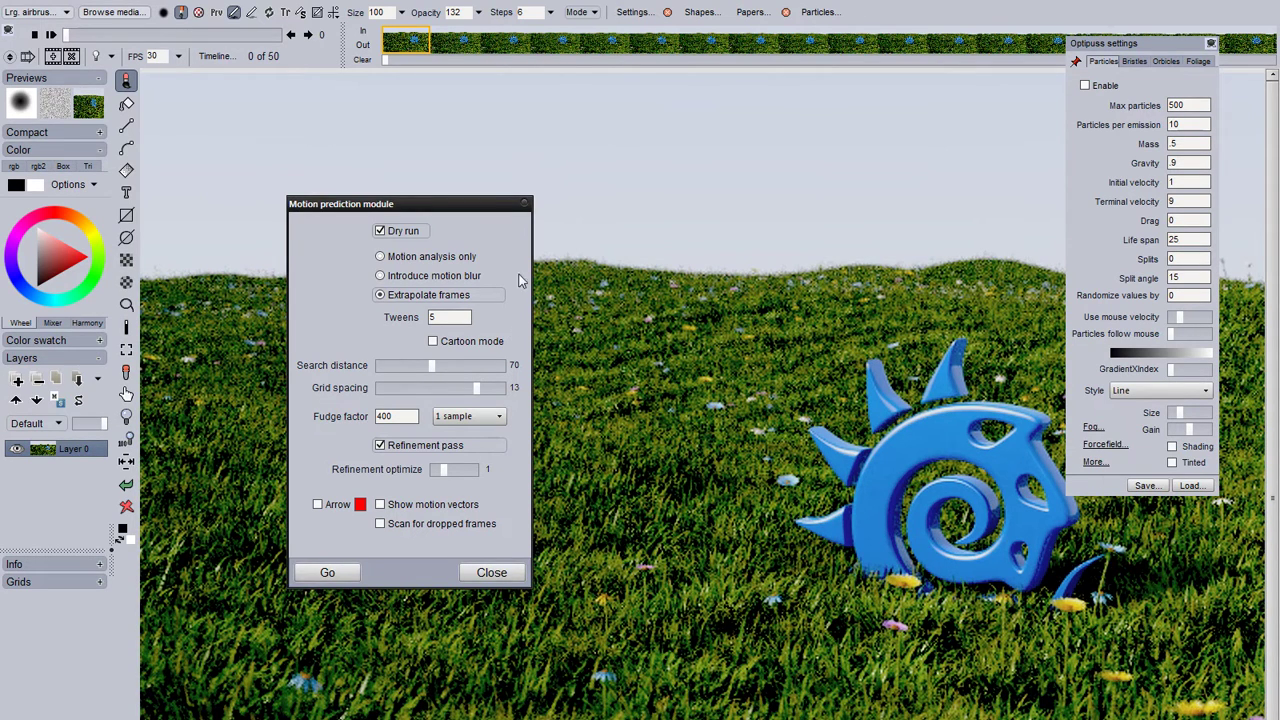
- Move the Motion prediction module dialog higher over the canvas and run the frame extrapolation with 5 tweens
left_click_drag(406, 204, 405, 171)
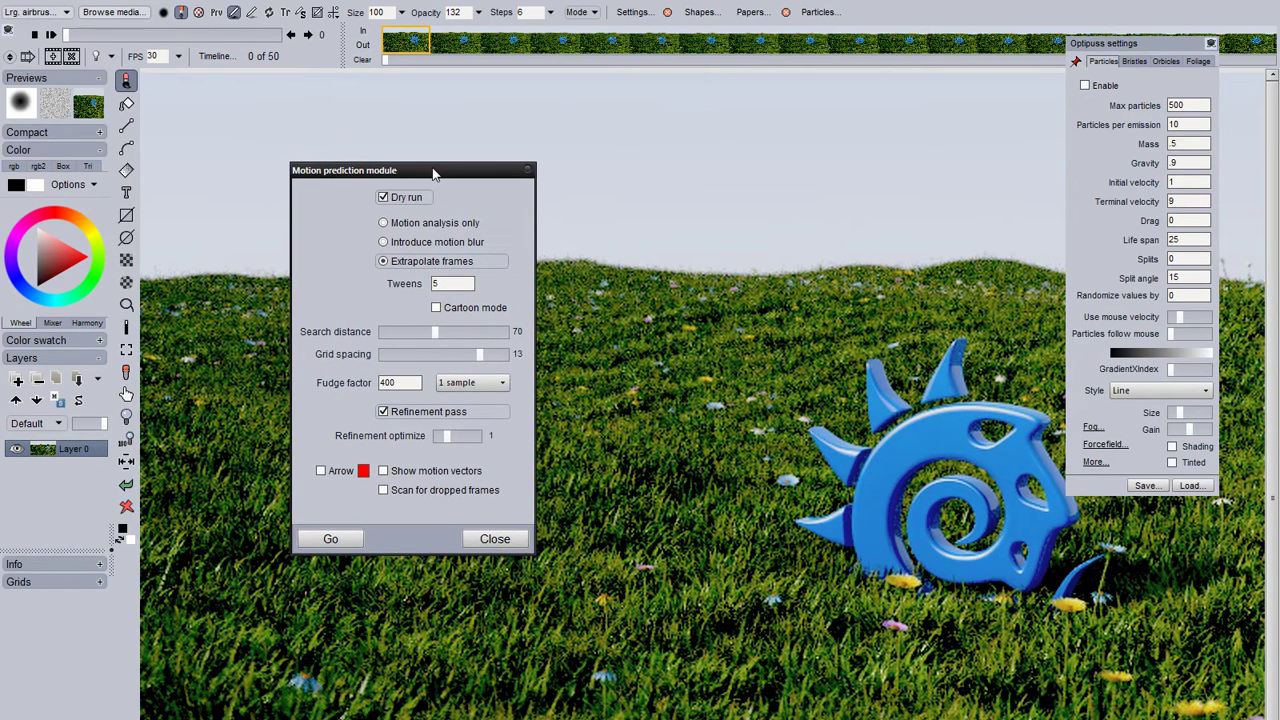
mouse_move(433, 174)
left_mouse_down()
mouse_move(437, 146)
mouse_move(431, 177)
mouse_move(446, 180)
mouse_move(445, 168)
left_mouse_up()
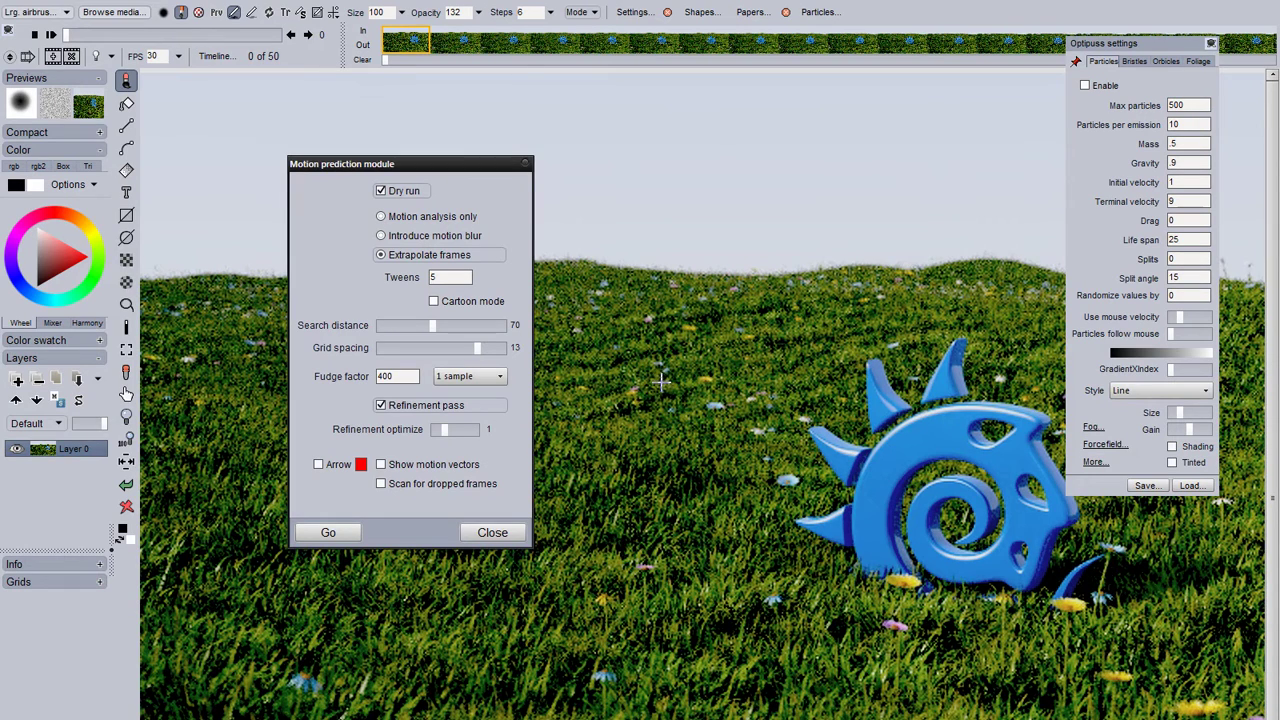
left_click(330, 533)
left_click(624, 515)
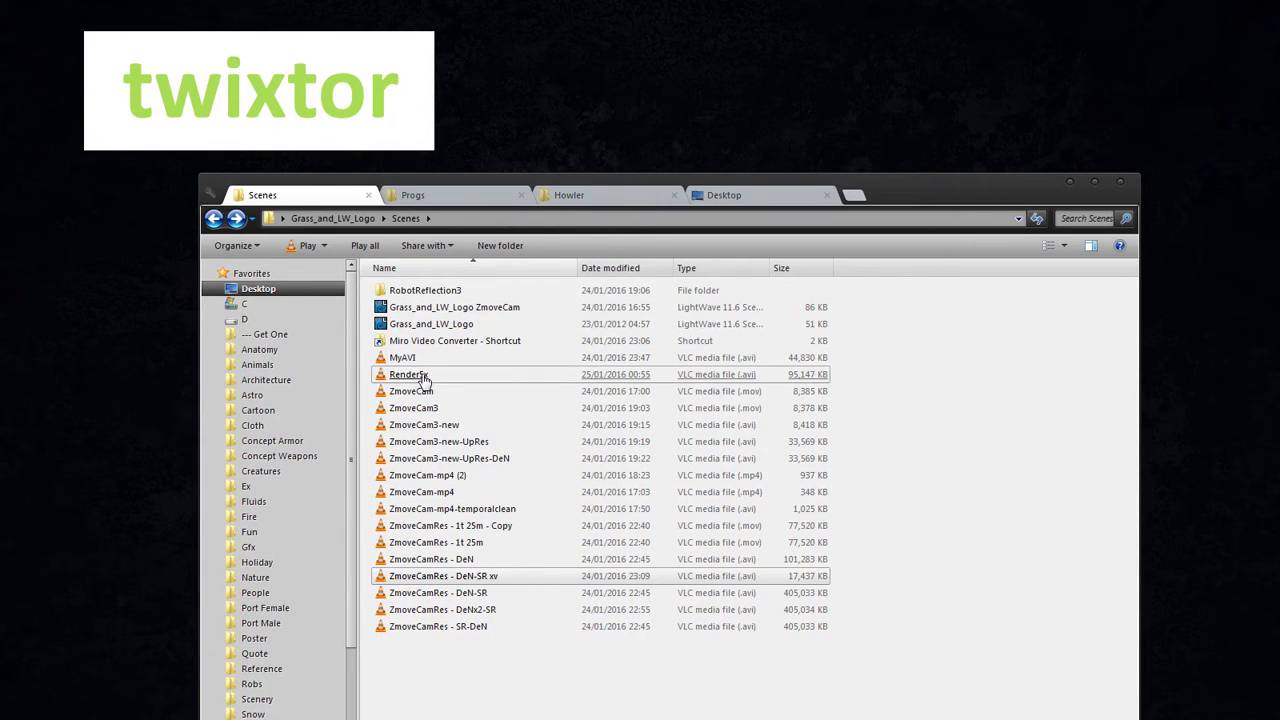
- Switch to the Scenes folder and play ZmoveCamRes - DeN-SR xv and Render5x in VLC, closing the player after each clip
left_click(425, 379)
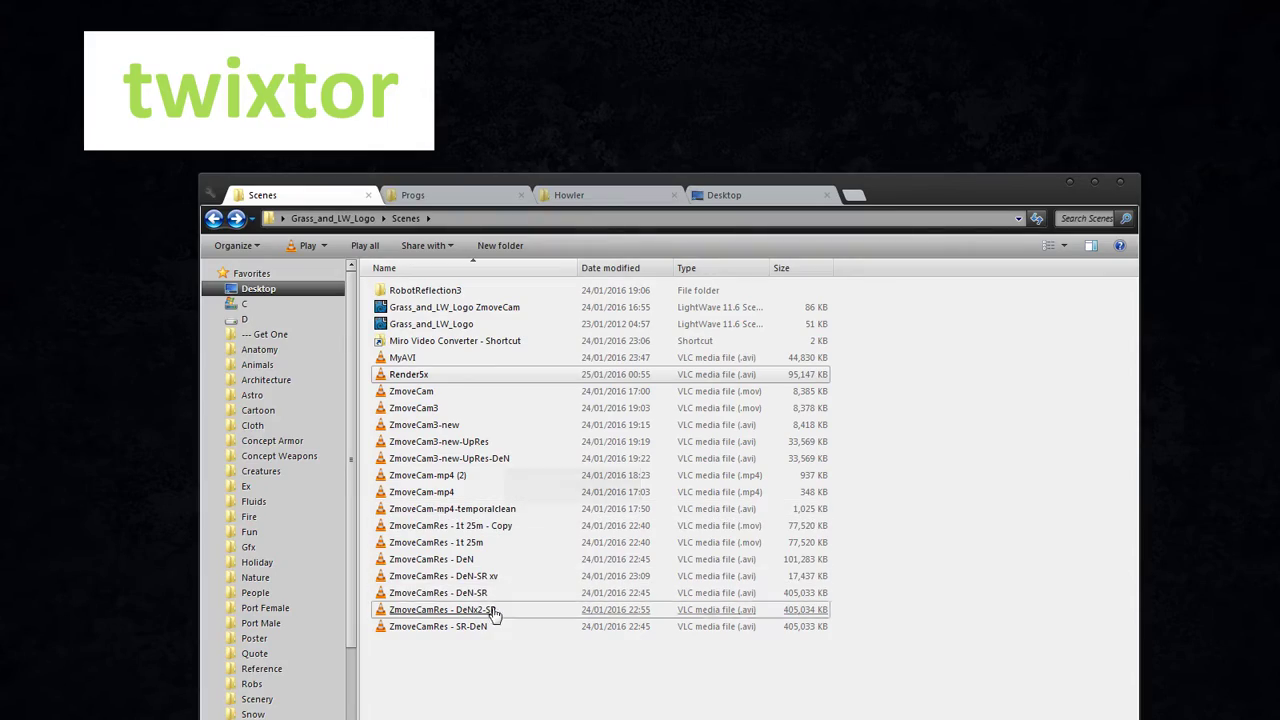
left_click(492, 578)
key("Return")
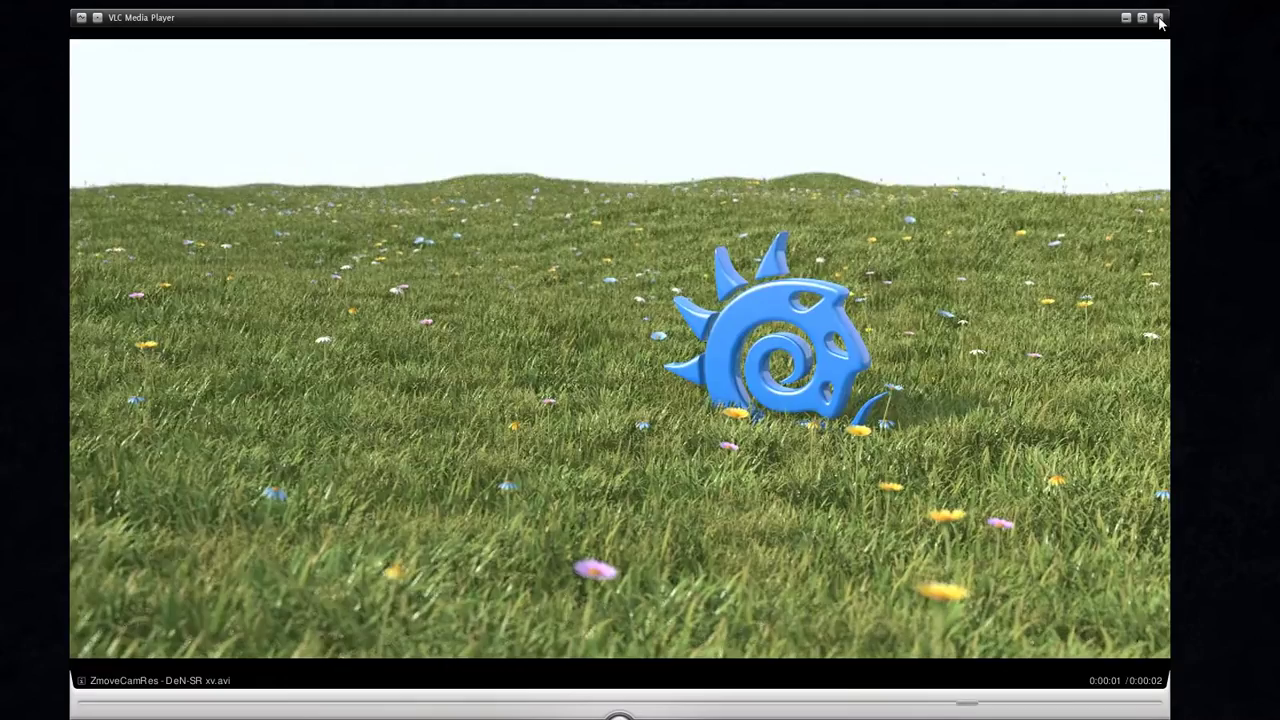
left_click(1157, 18)
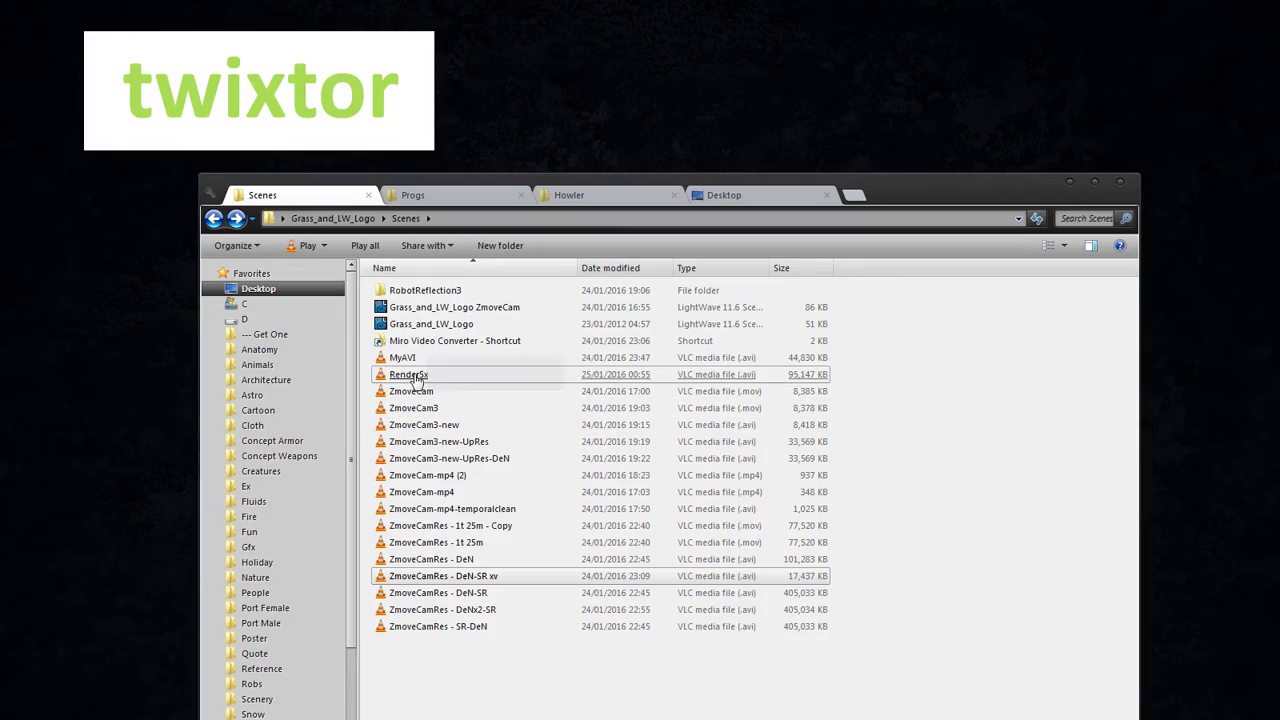
double_click(409, 378)
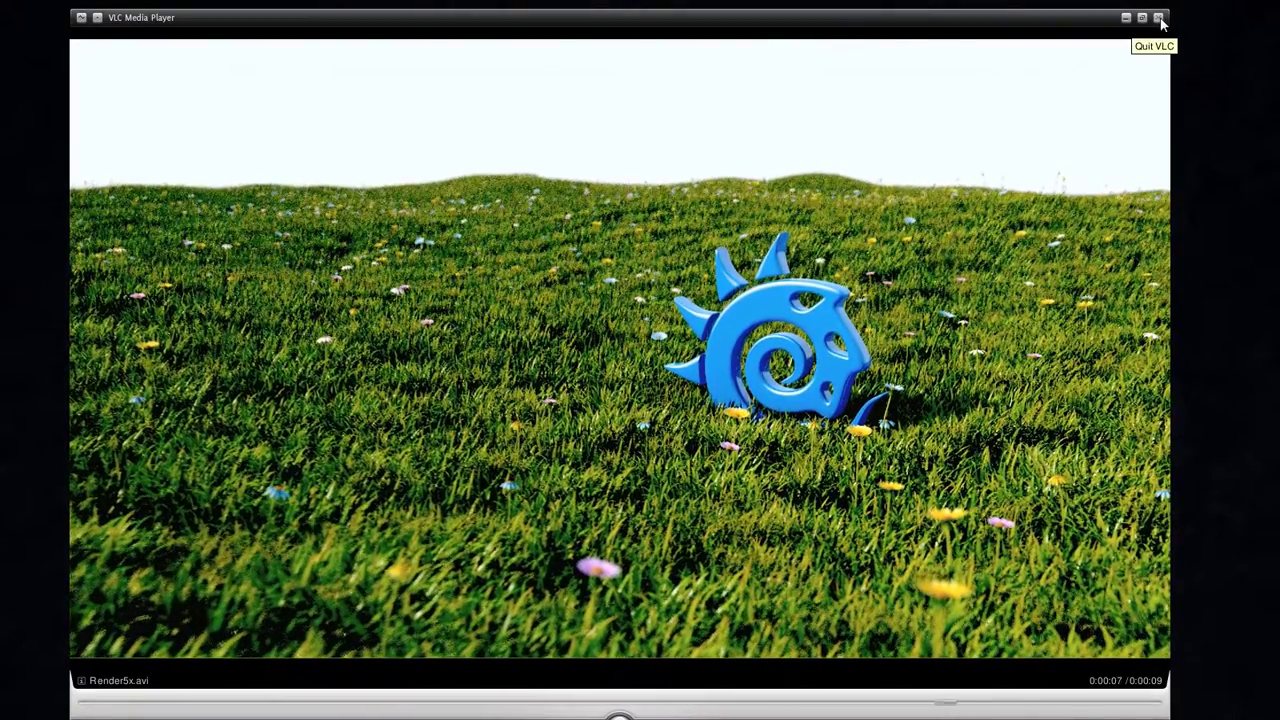
left_click(1159, 20)
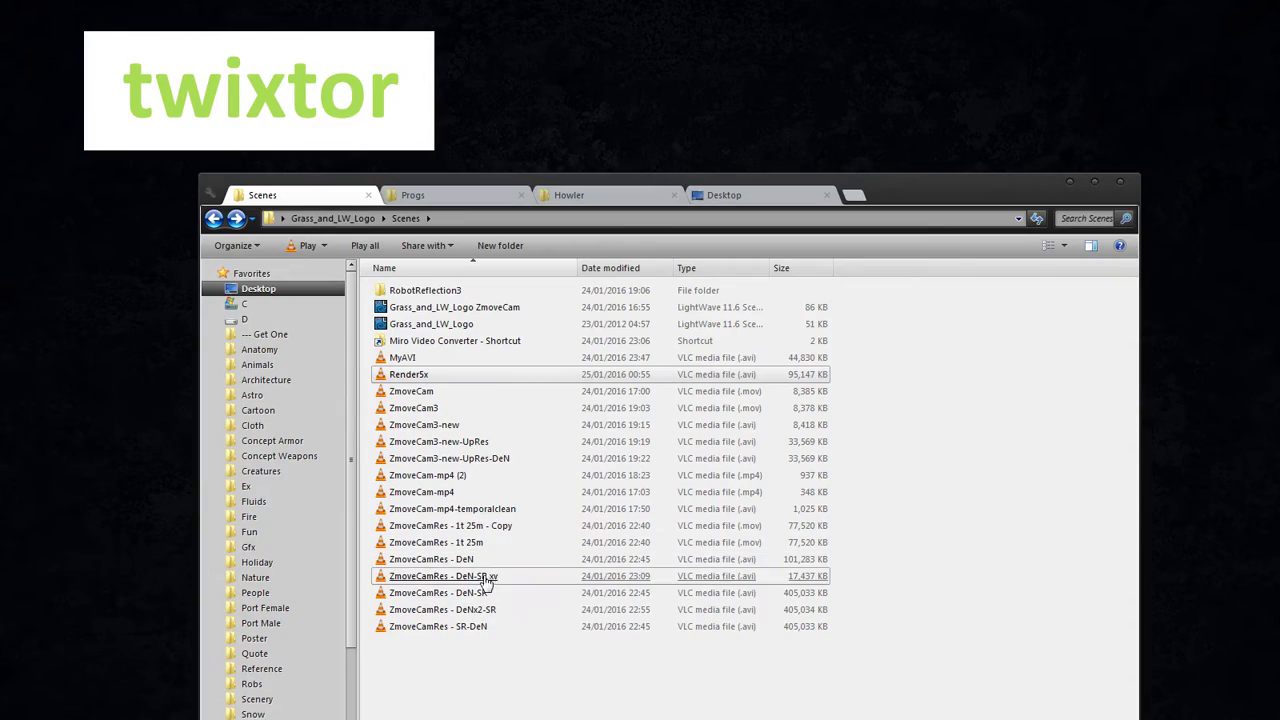
- Replay ZmoveCamRes - DeN-SR xv and Render5x alternately, twice each, to compare the original motion with the extrapolated render
double_click(516, 584)
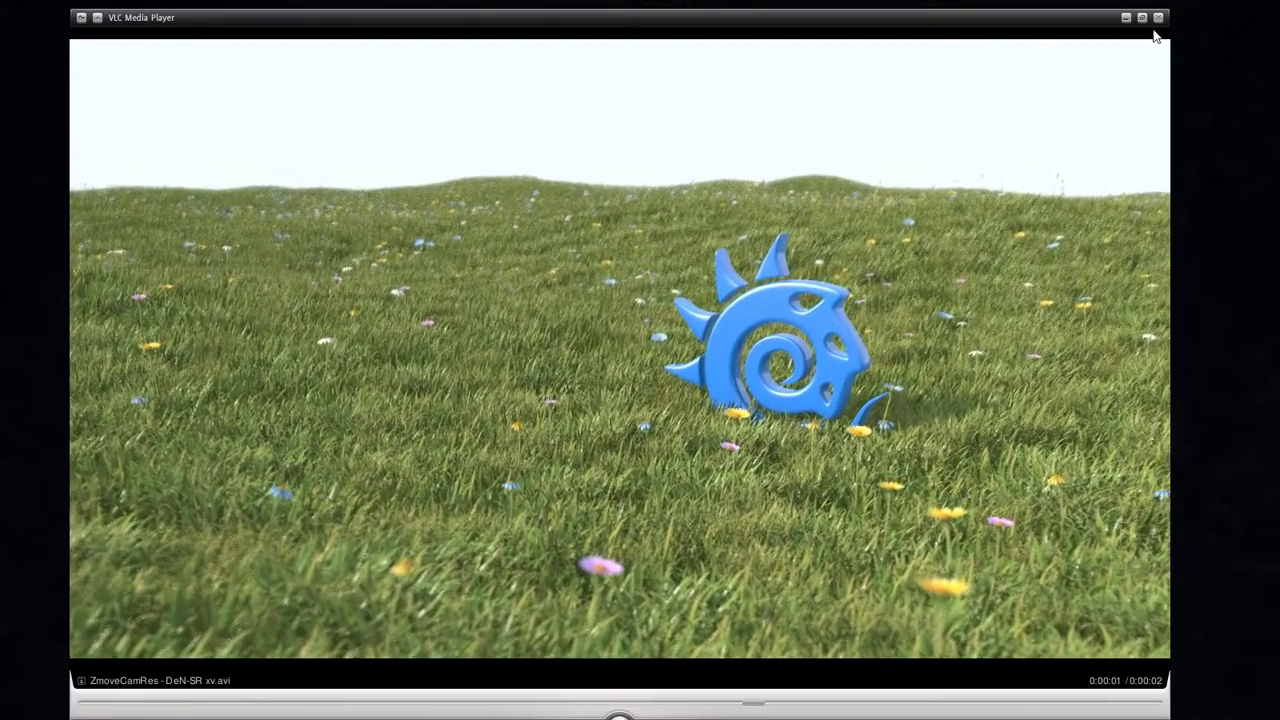
left_click(1158, 17)
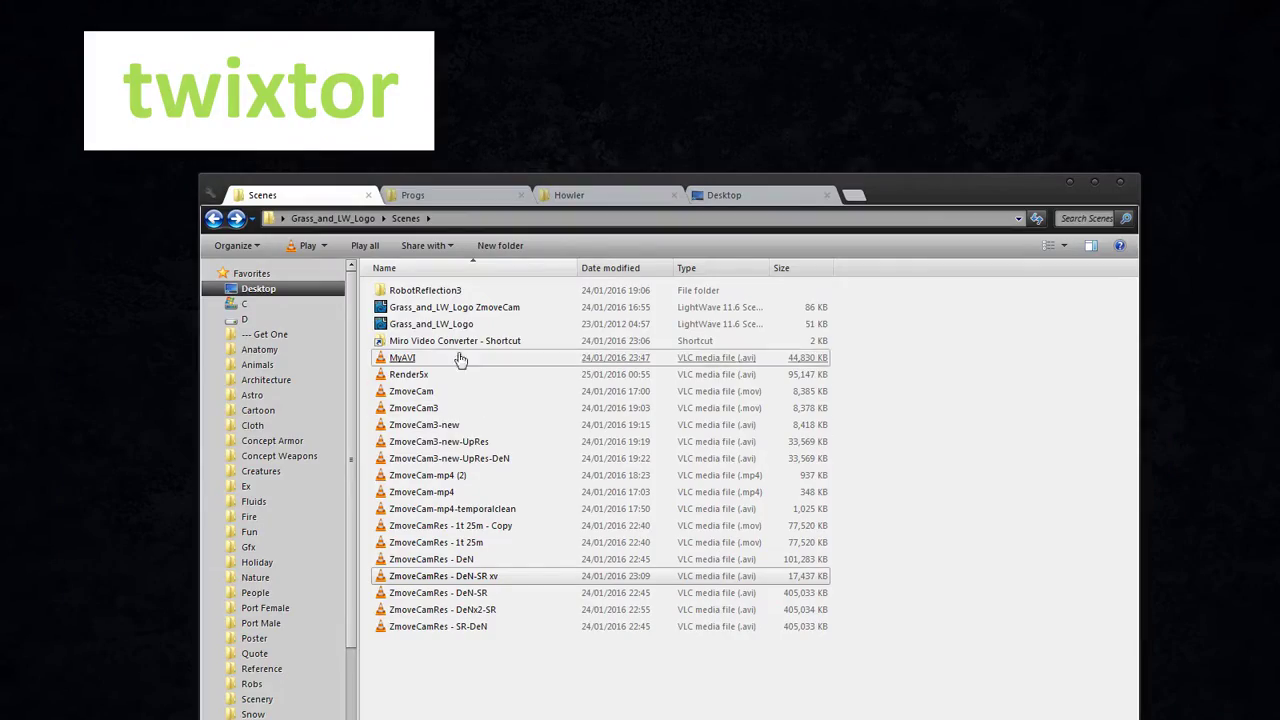
double_click(421, 377)
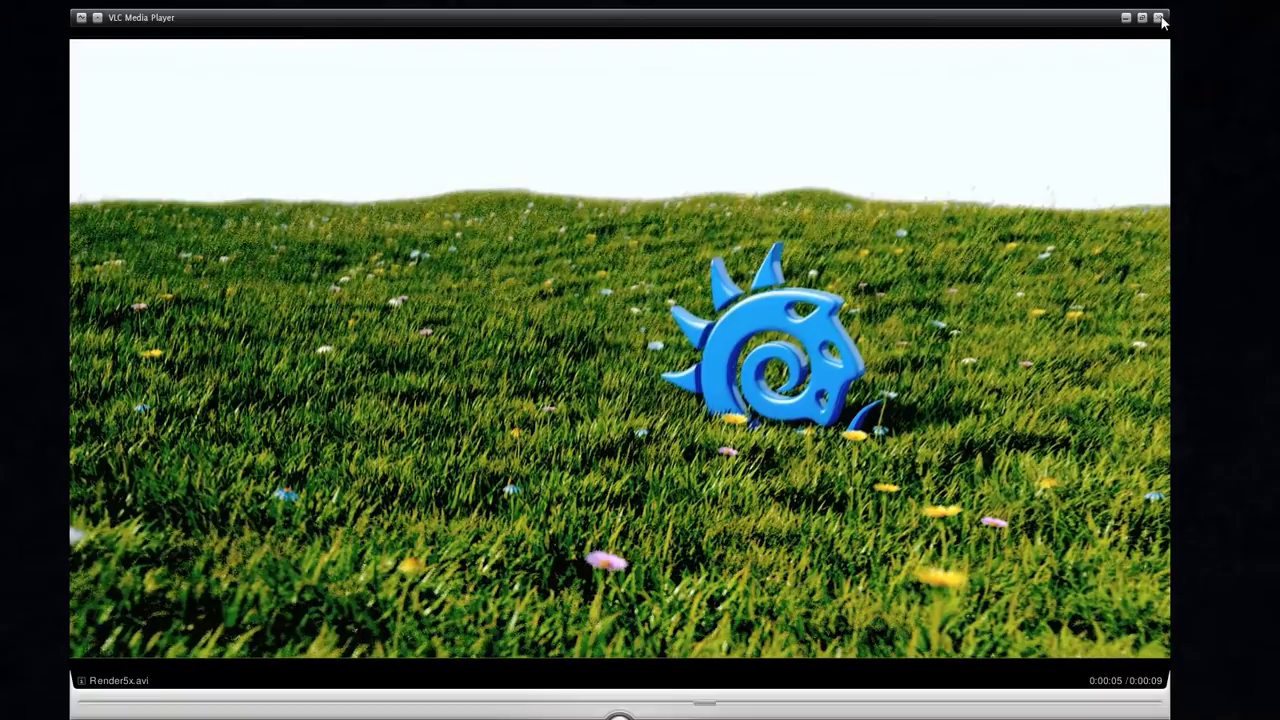
left_click(1160, 18)
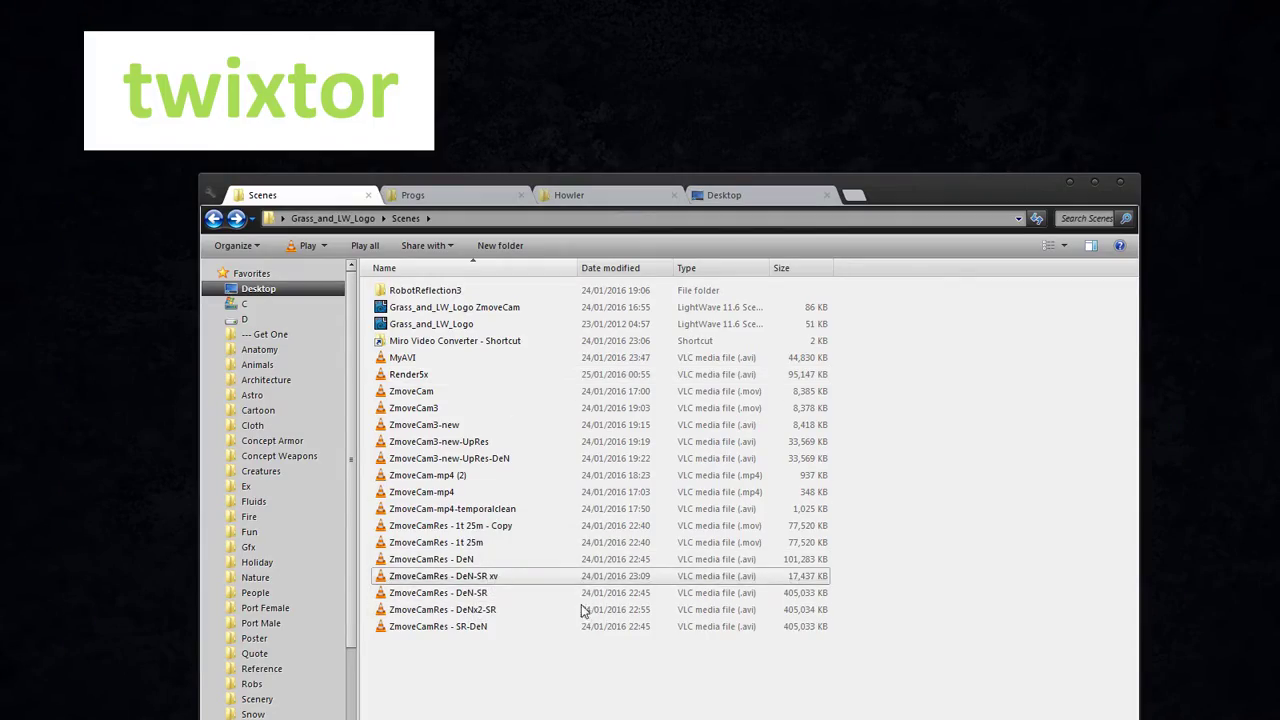
double_click(560, 576)
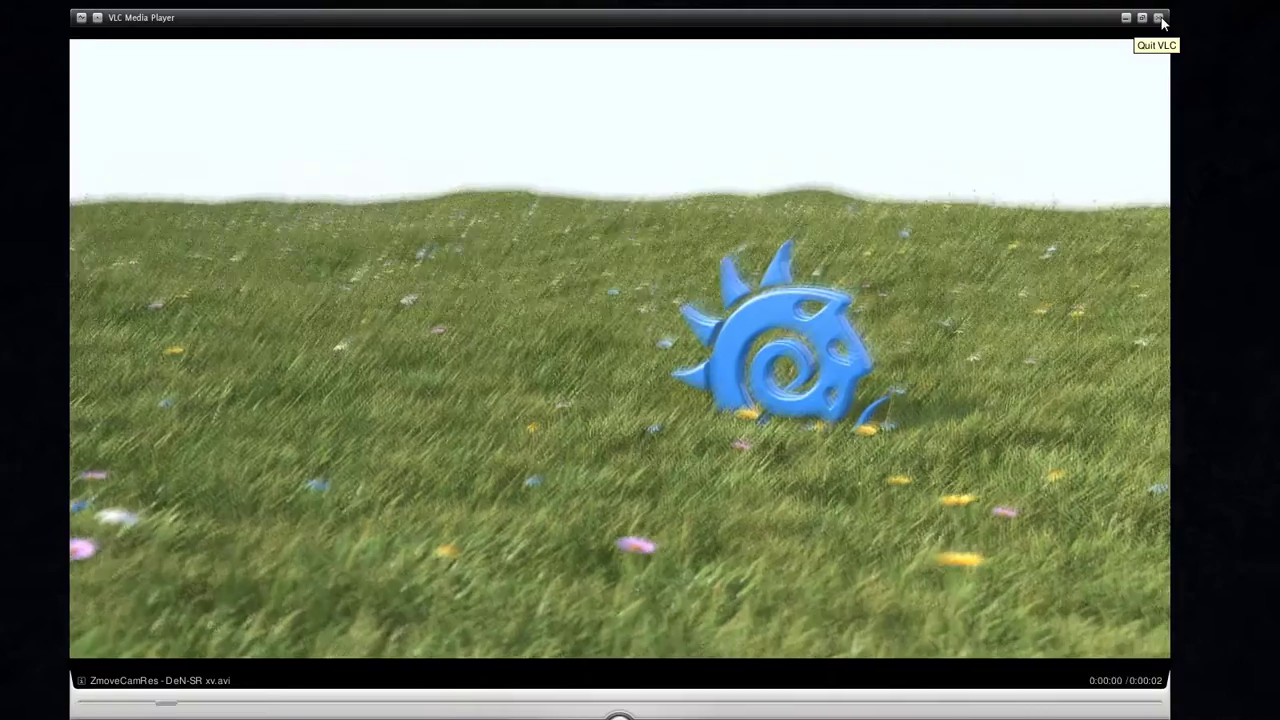
left_click(1158, 18)
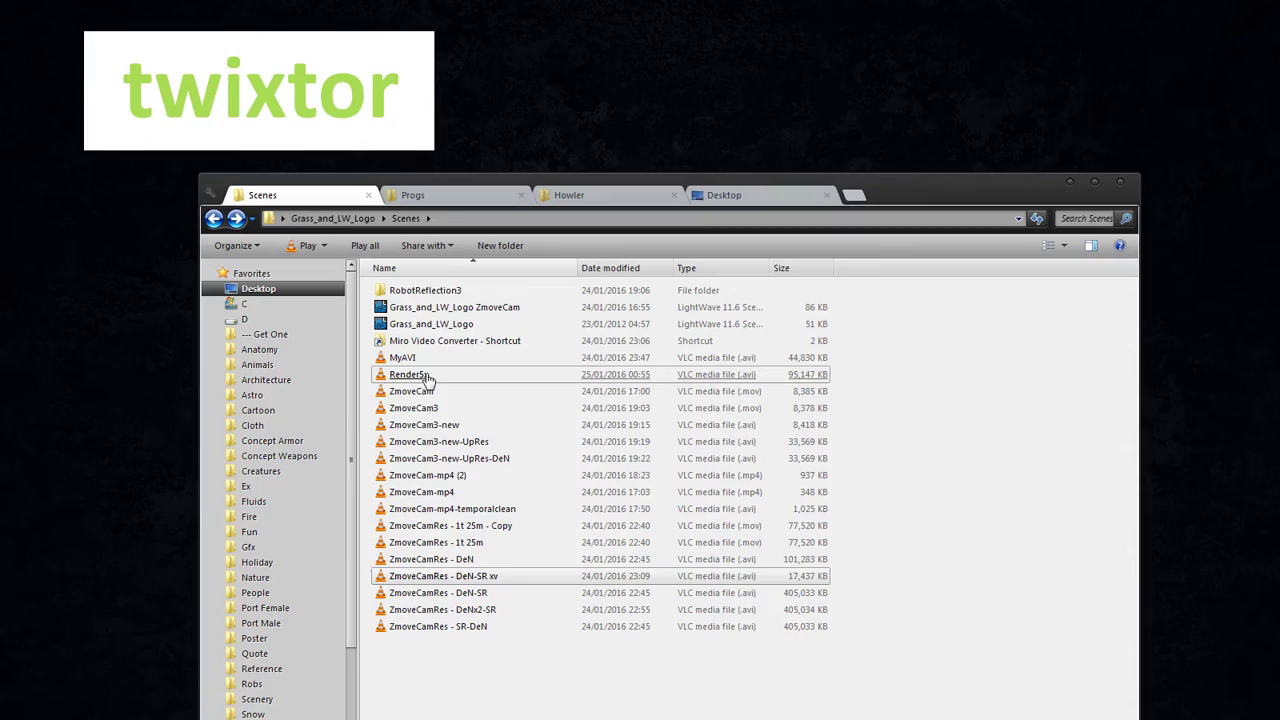
double_click(425, 376)
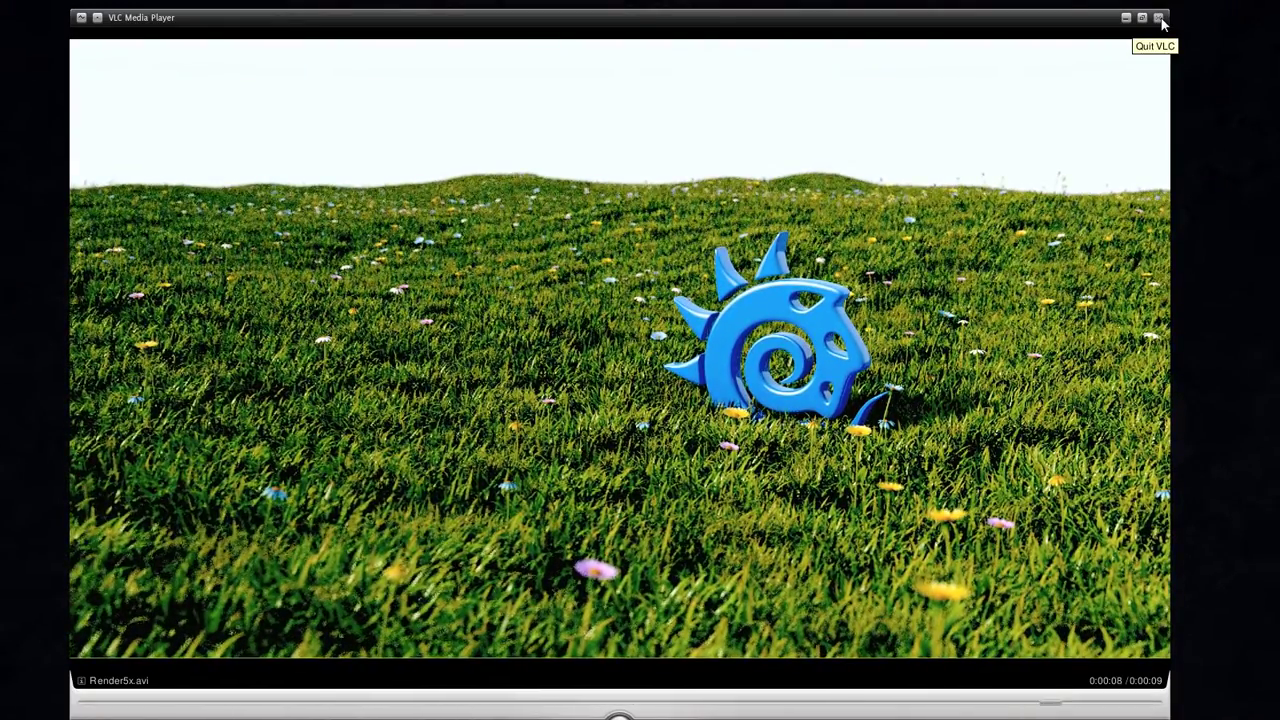
left_click(1158, 18)
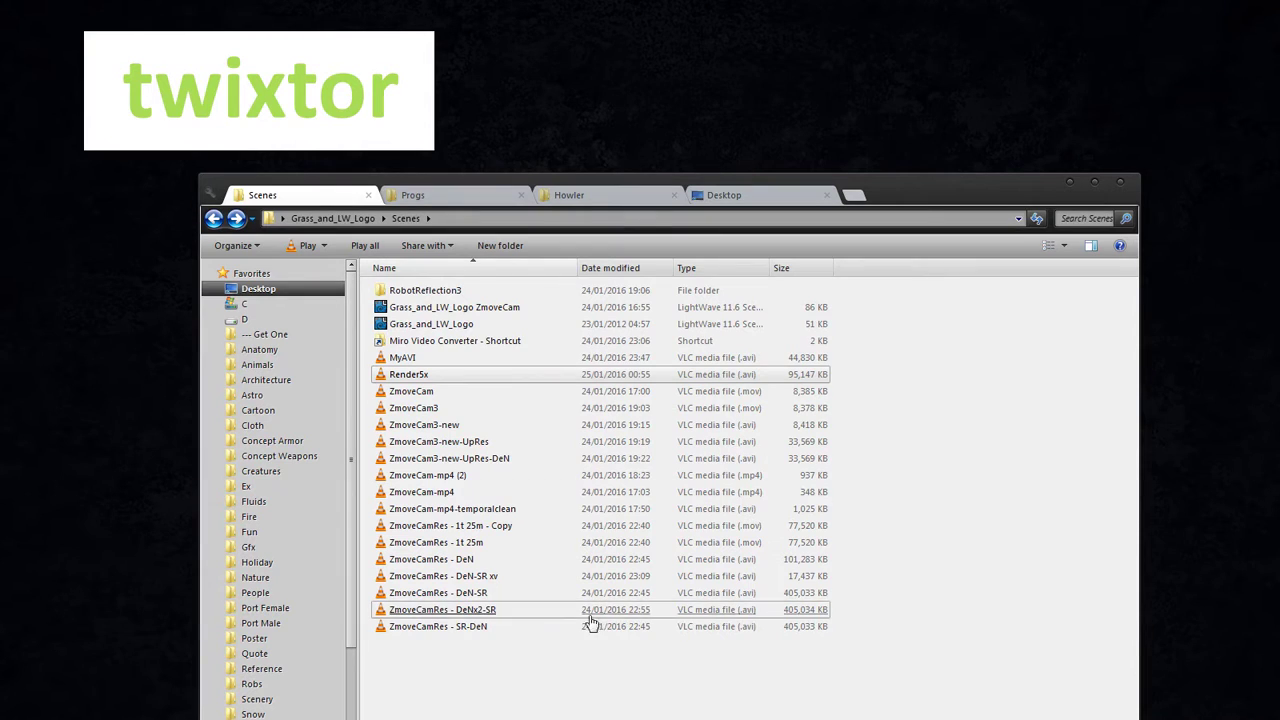